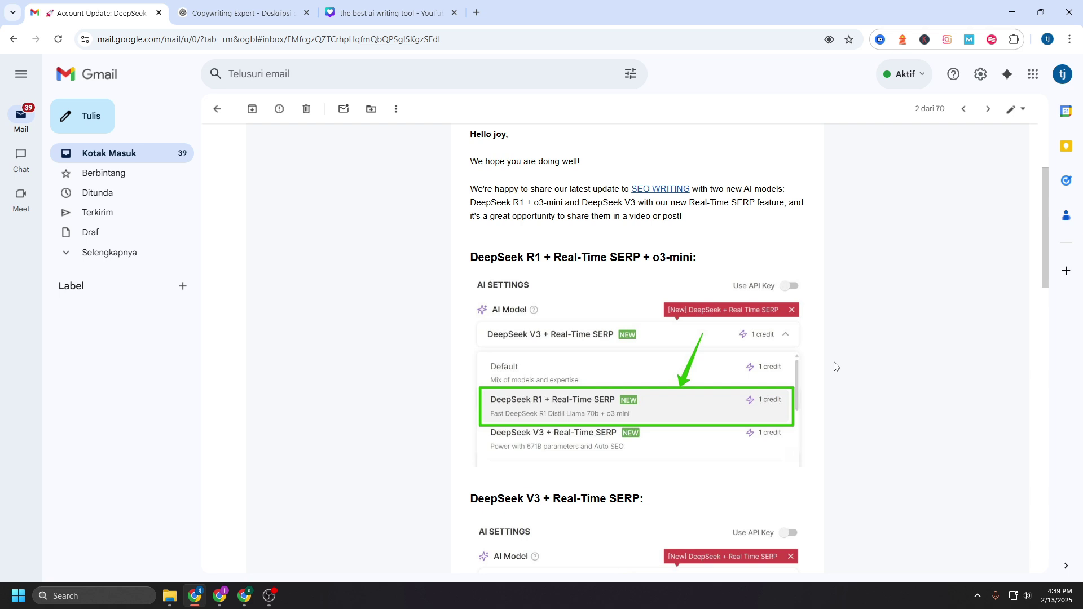
Step: Switch from the update e-mail to the SEOWriting dashboard and open the 1-Click Blog Post tool
scroll(835, 366, "down", 1)
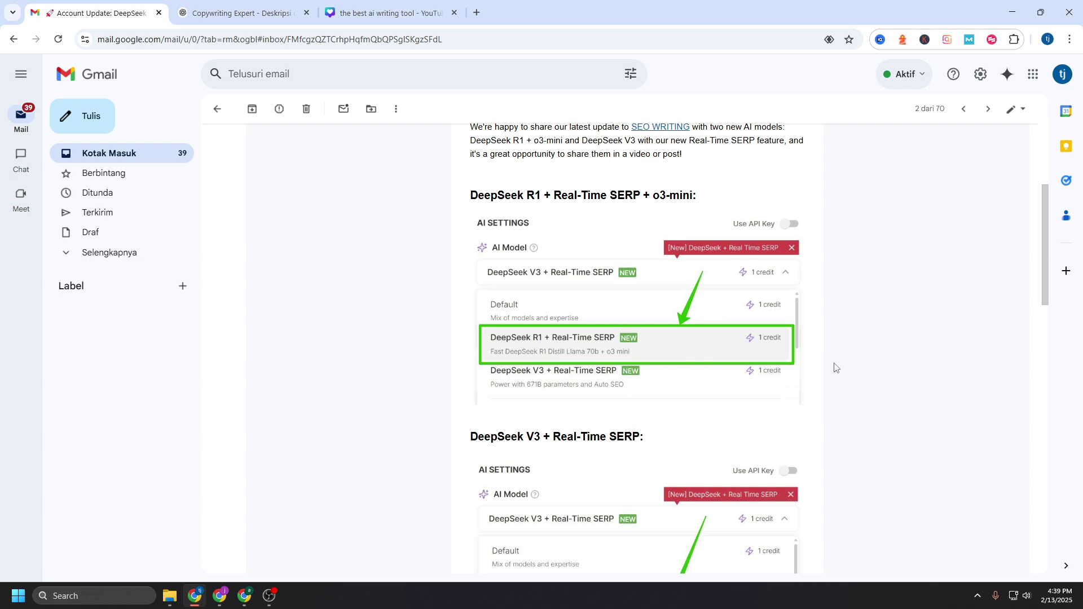
left_click(246, 597)
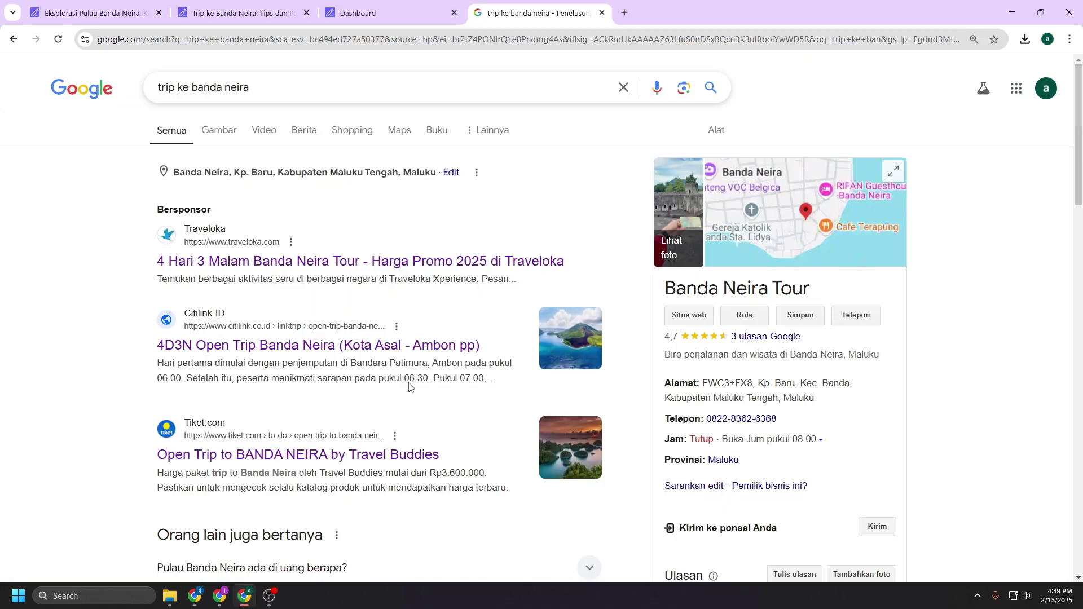
left_click(361, 13)
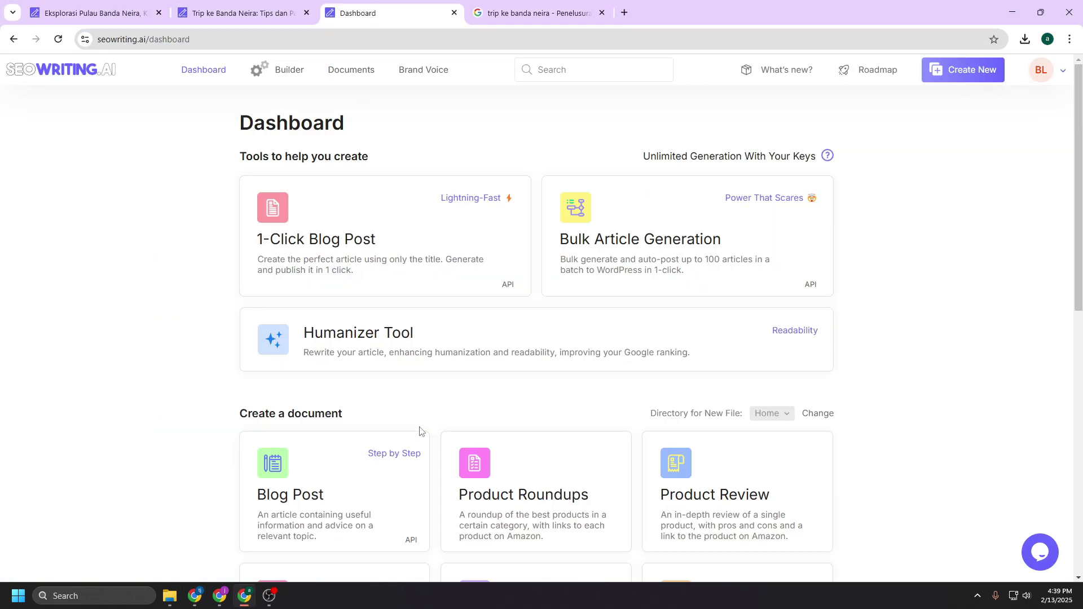
left_click(305, 246)
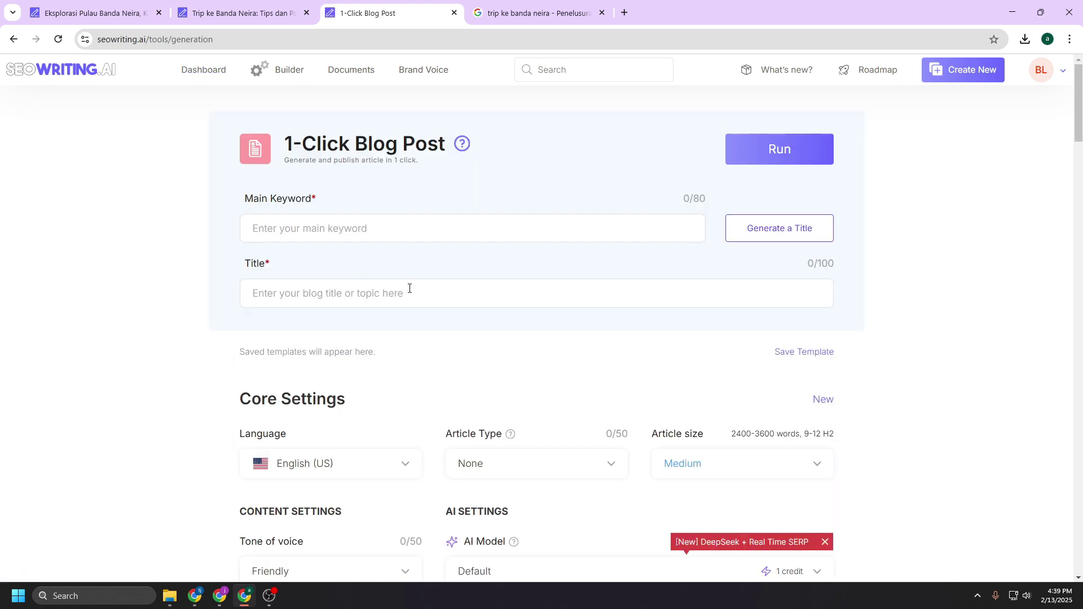
Step: Set the article language to Indonesian in the core settings
scroll(469, 298, "down", 3)
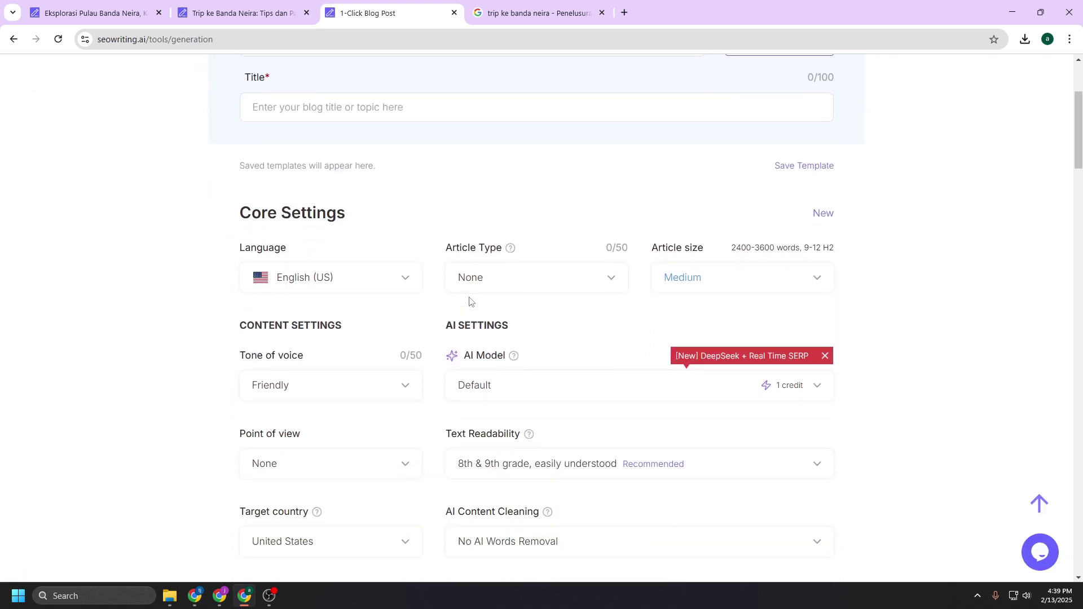
scroll(470, 297, "down", 1)
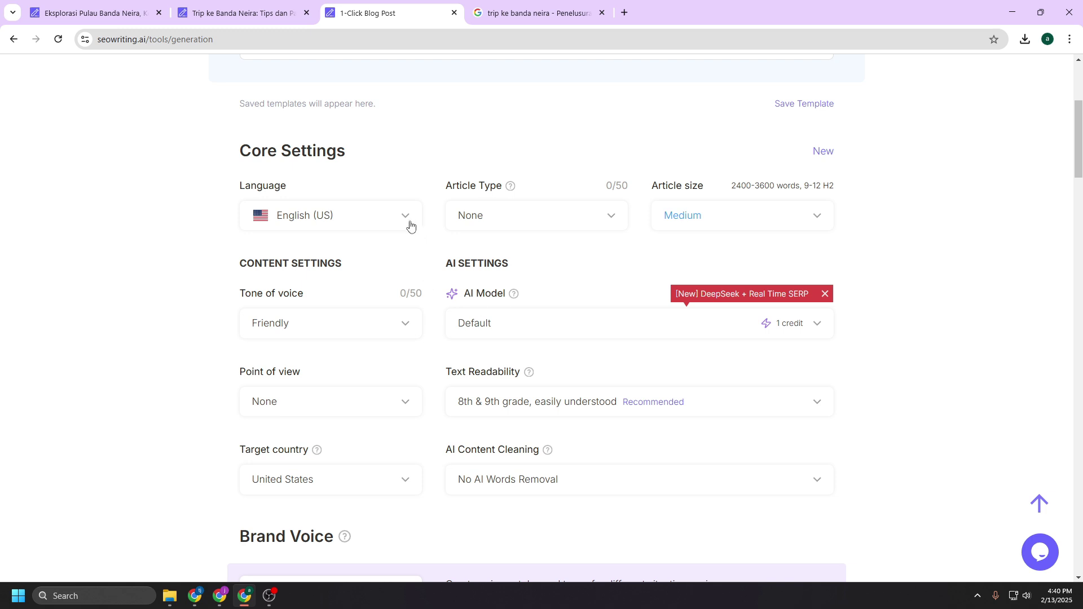
left_click(404, 220)
scroll(374, 353, "down", 2)
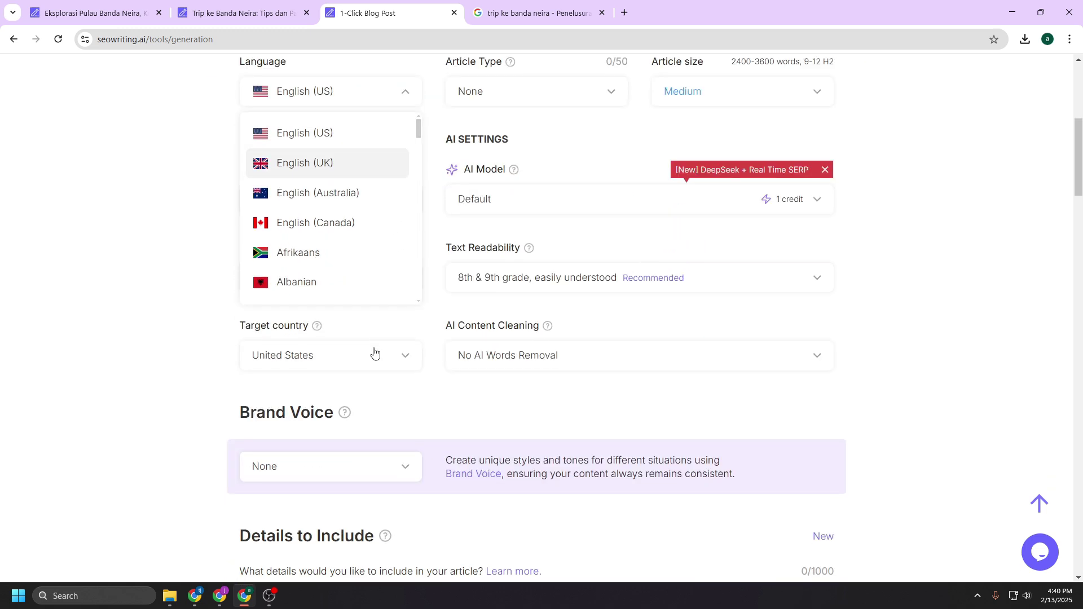
left_click_drag(422, 129, 426, 211)
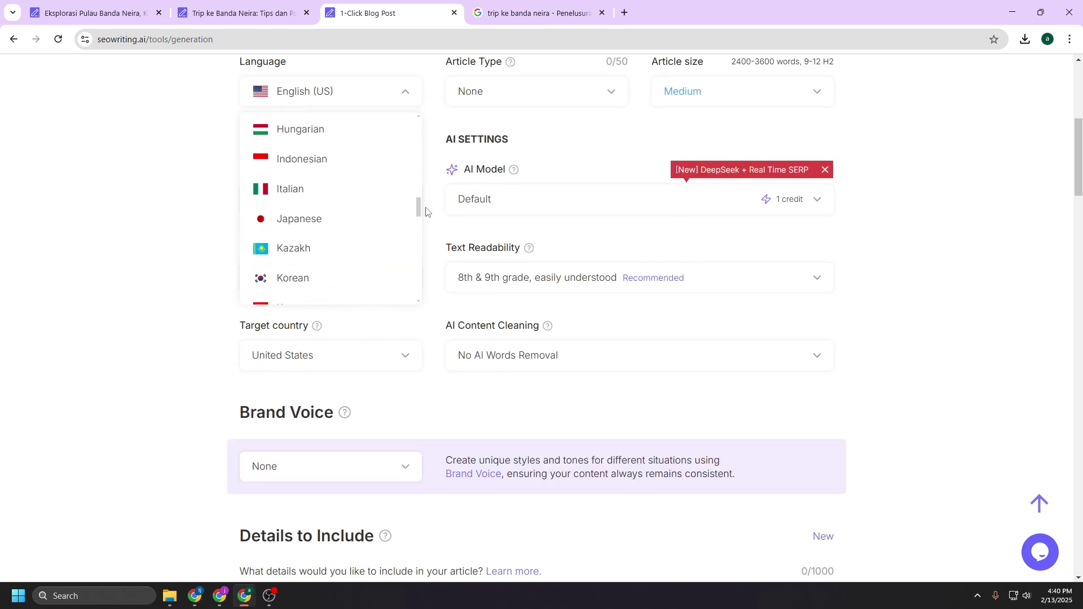
left_click(336, 160)
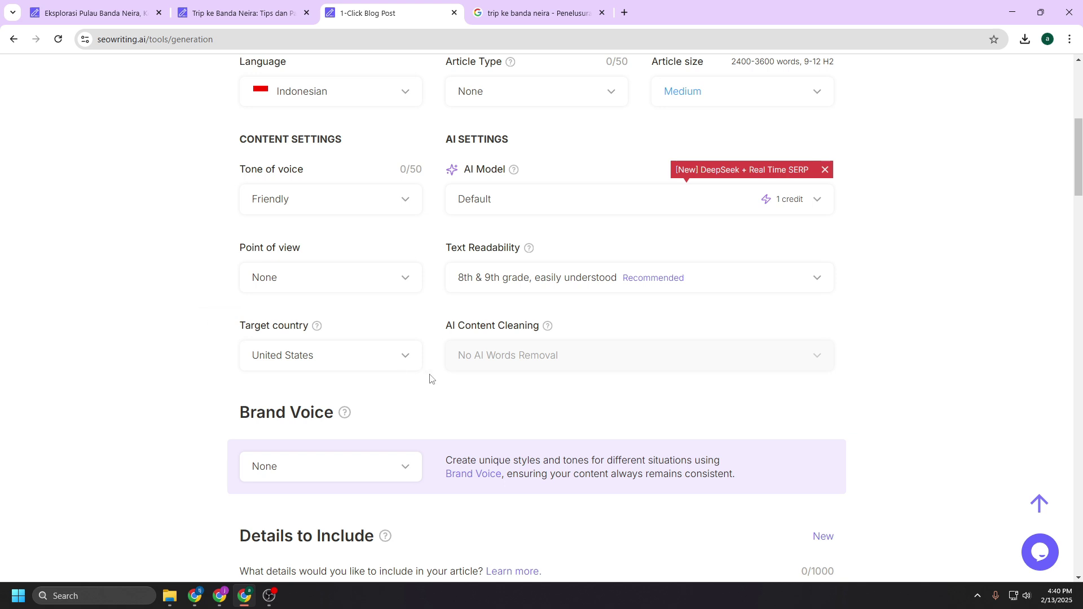
Step: Set the target country to Indonesia in the content settings
left_click(404, 357)
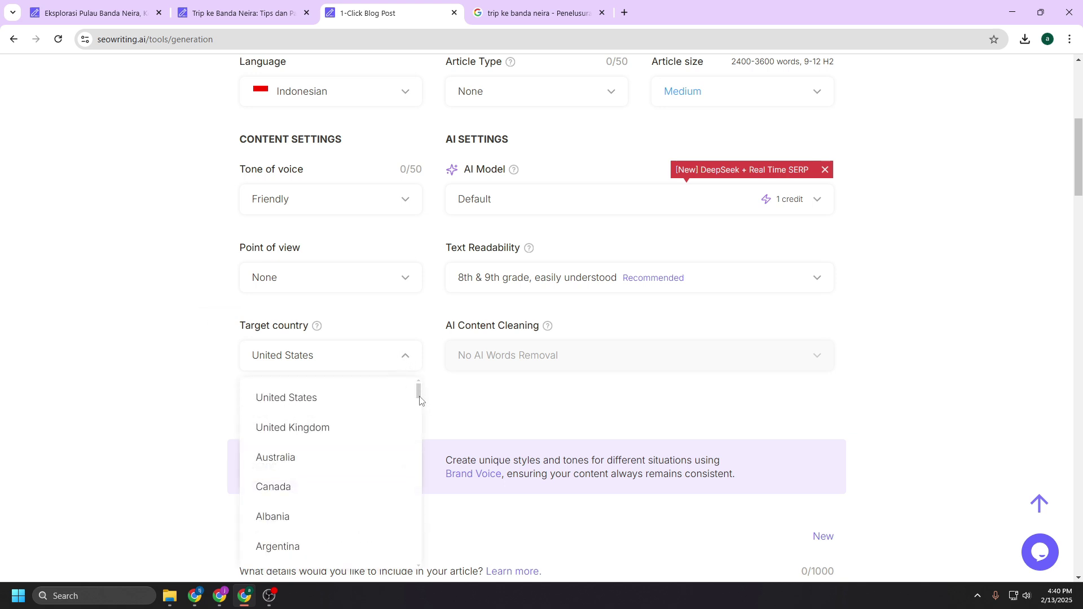
left_click_drag(419, 395, 418, 472)
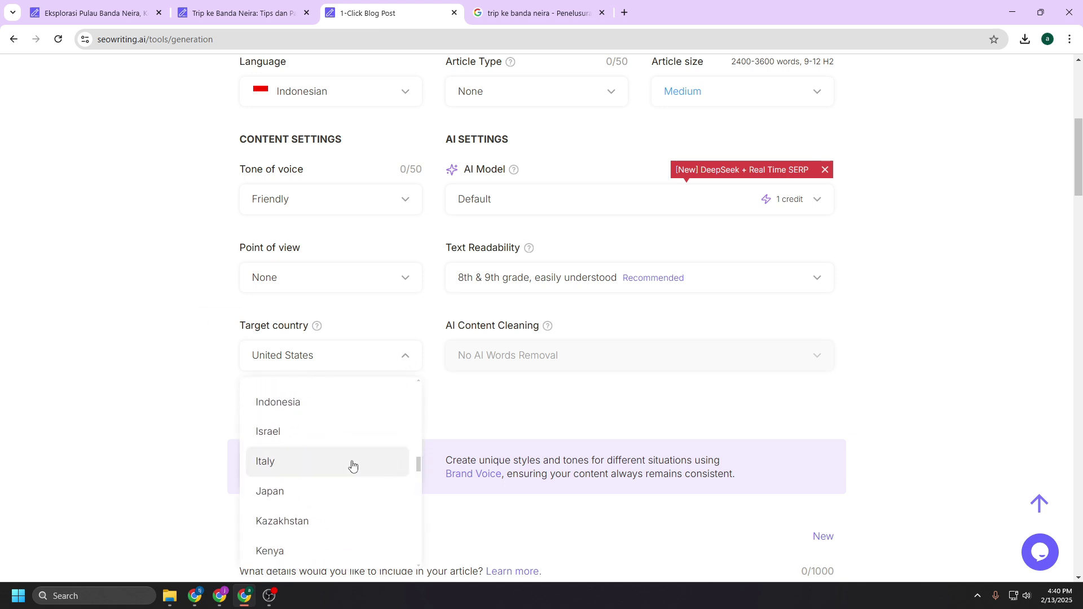
left_click(282, 405)
Step: Copy the search phrase "trip ke banda neira" from the Google results page
scroll(971, 336, "up", 5)
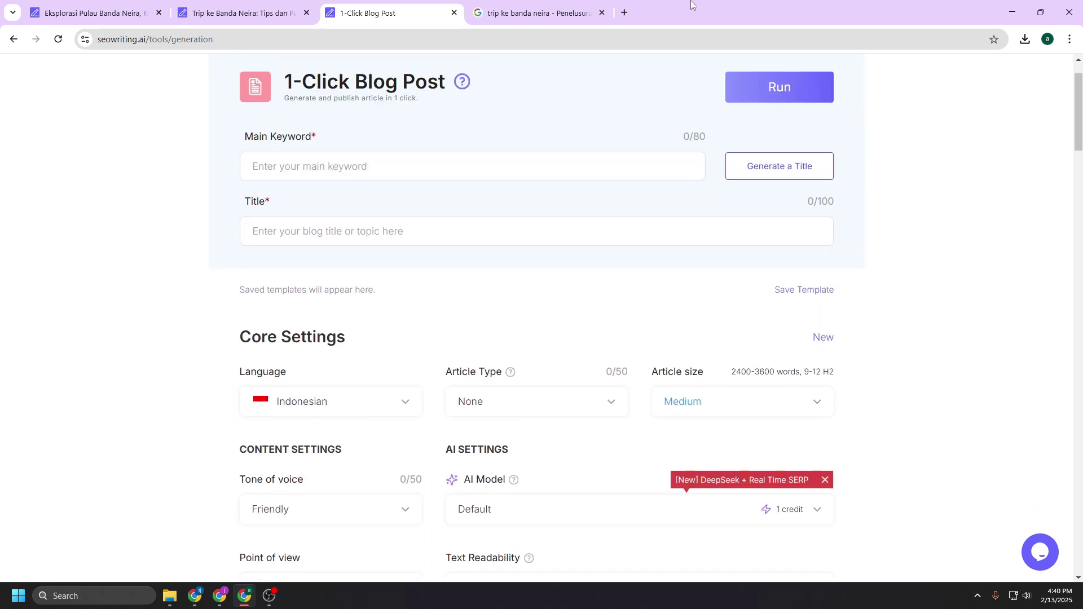
left_click(533, 12)
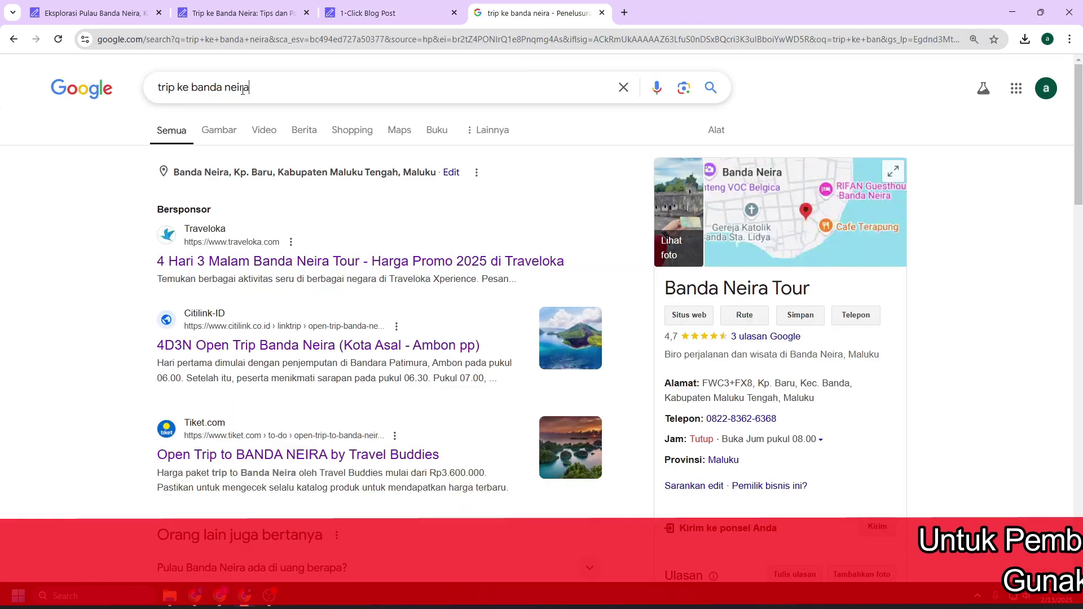
triple_click(242, 89)
right_click(186, 88)
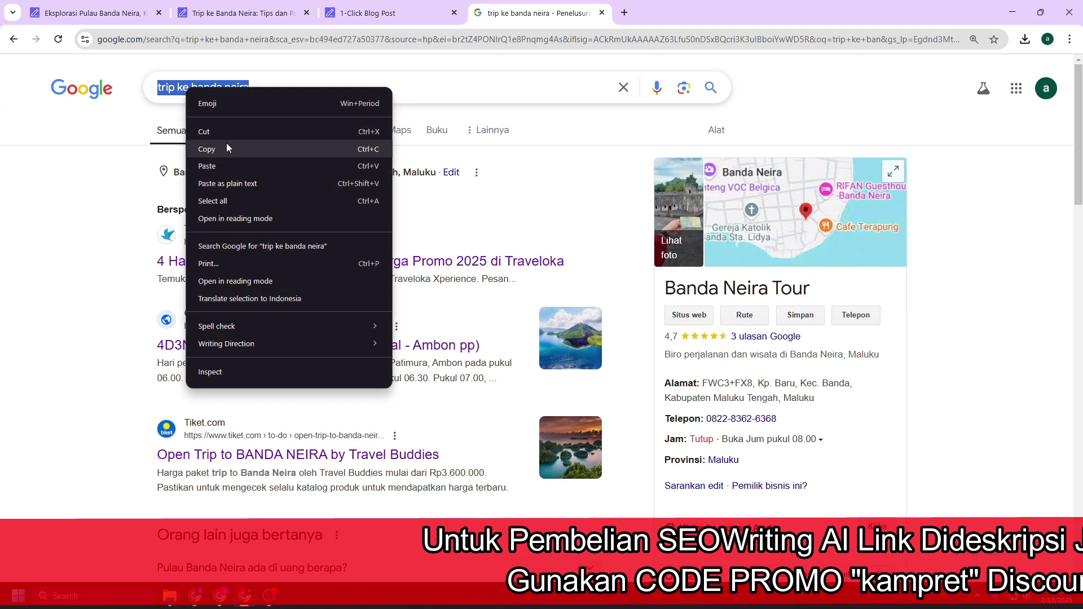
left_click(221, 152)
Step: Paste "trip ke banda neira" as the blog post's main keyword and generate a title from it
left_click(372, 15)
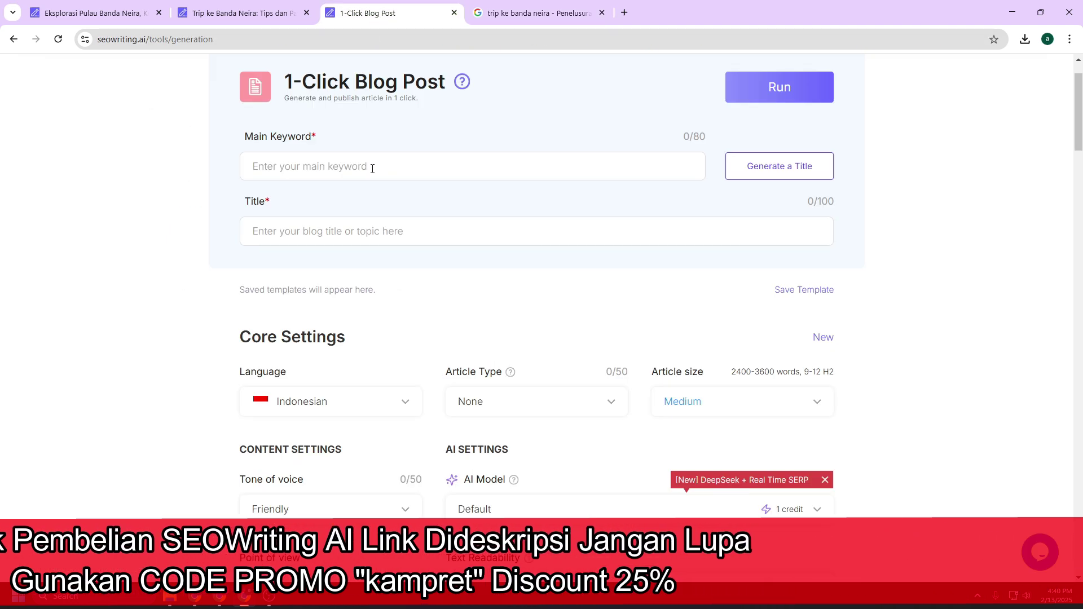
left_click(337, 167)
right_click(304, 167)
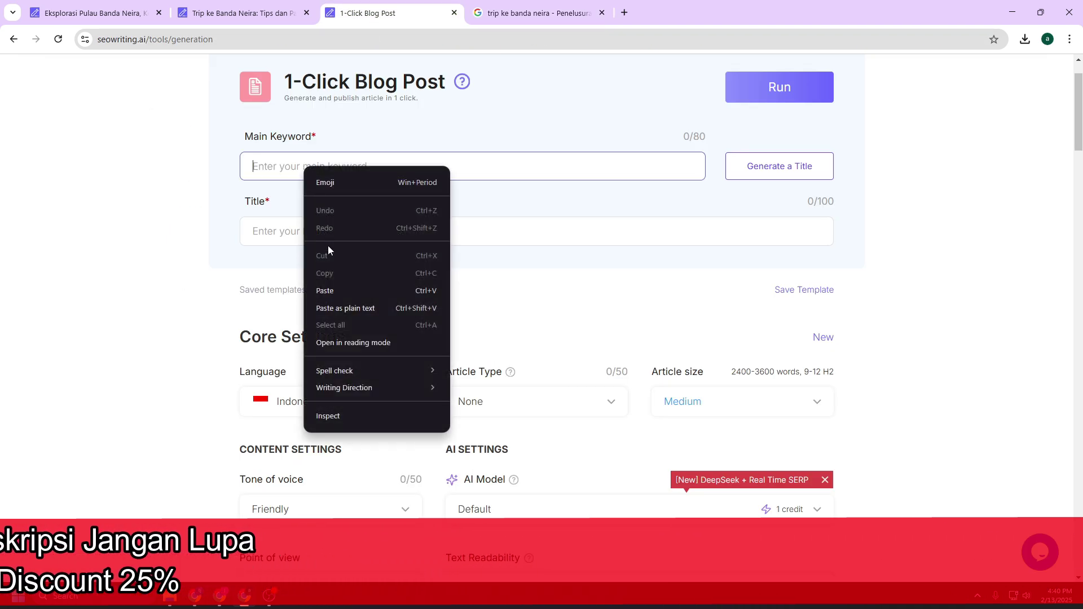
left_click(325, 291)
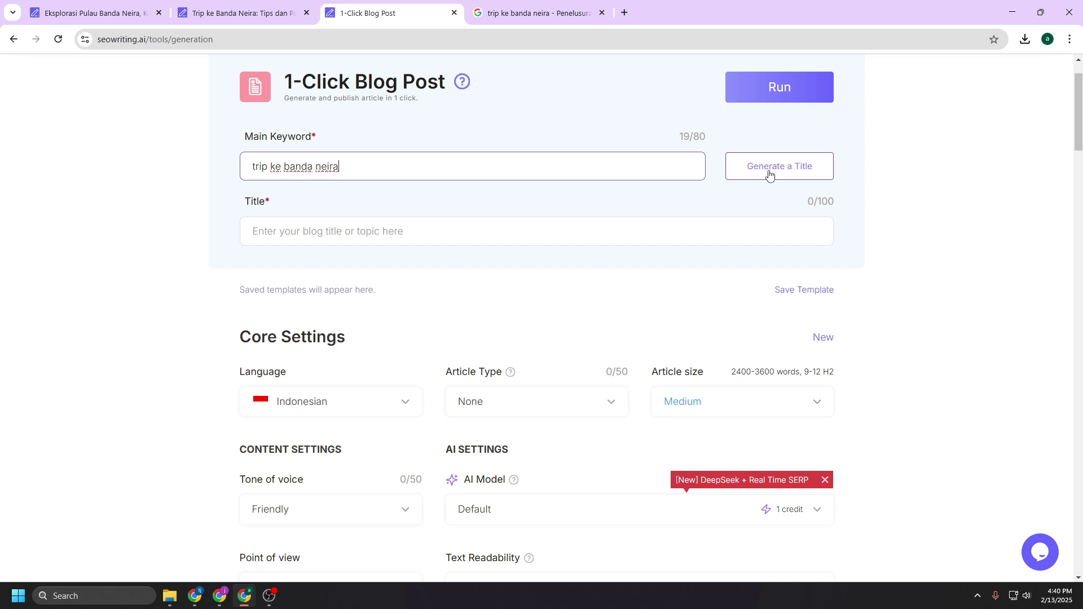
left_click(769, 175)
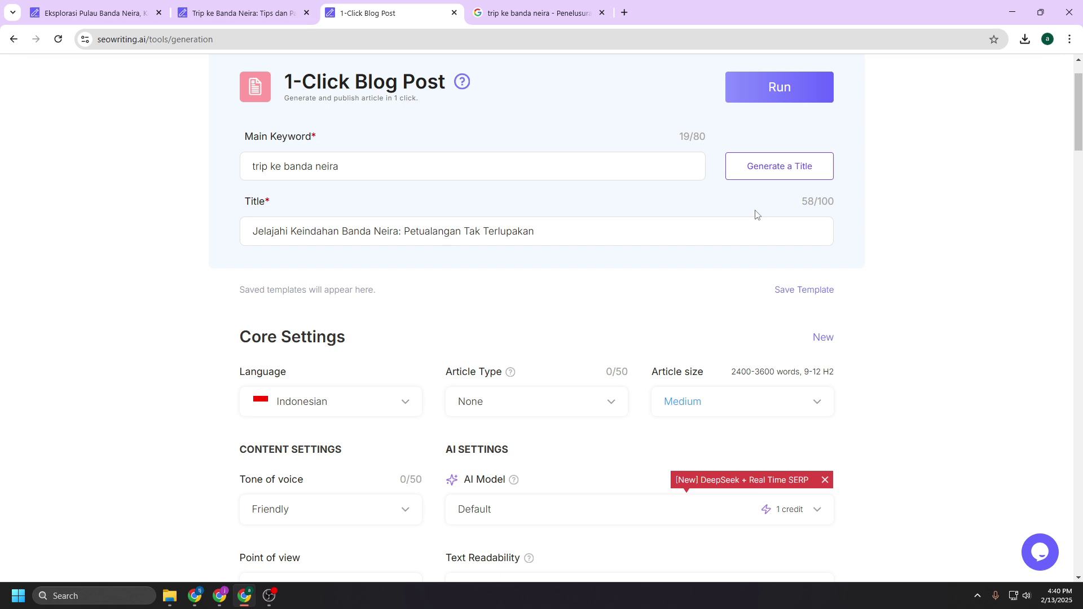
Step: Set the AI model to DeepSeek R1 + Real-Time SERP
scroll(755, 200, "down", 4)
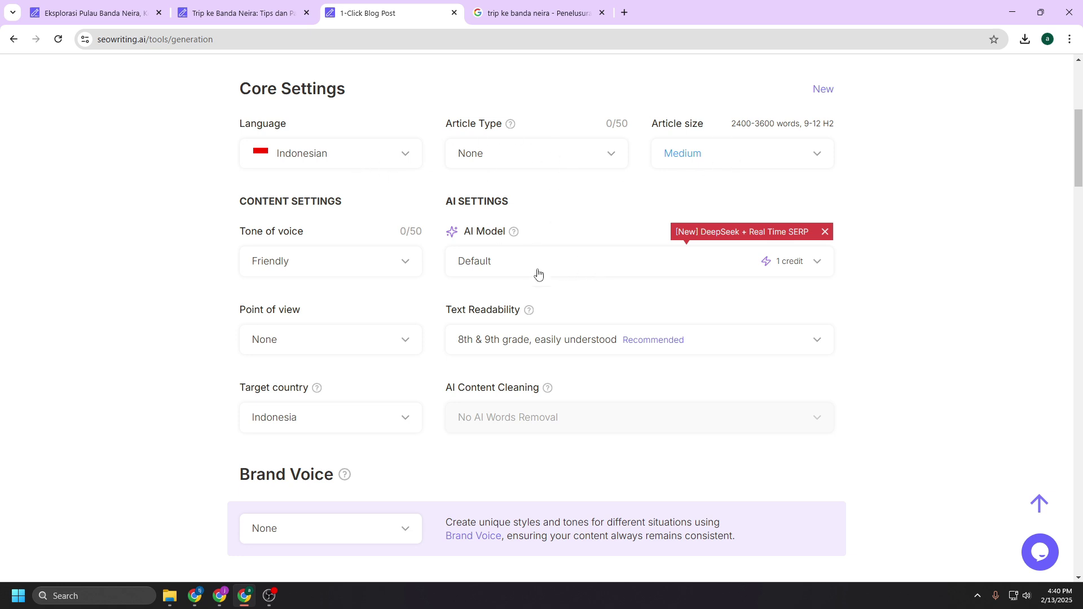
left_click(601, 265)
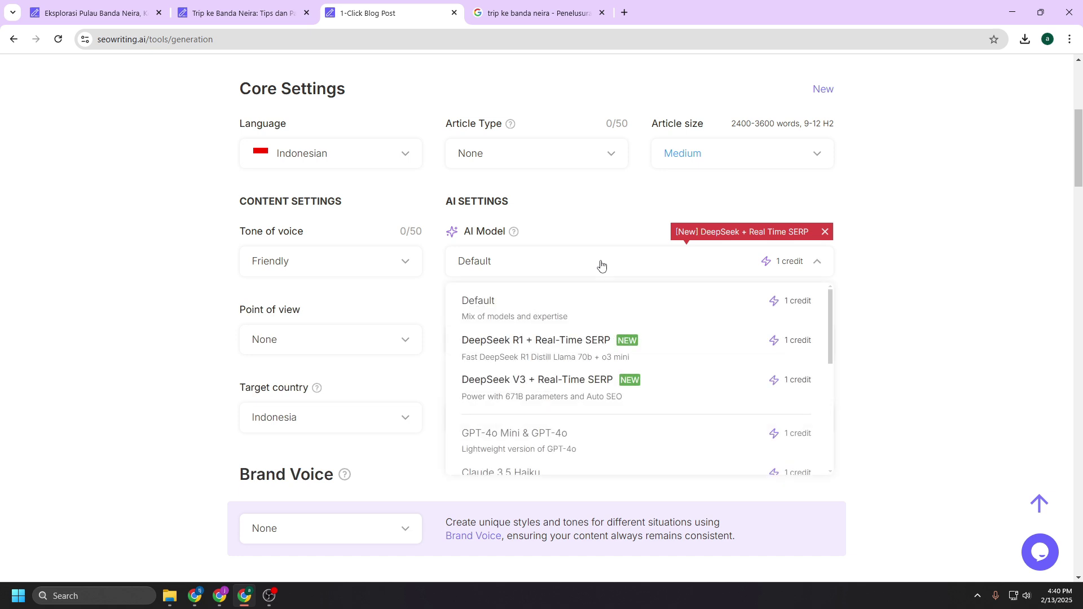
left_click(572, 353)
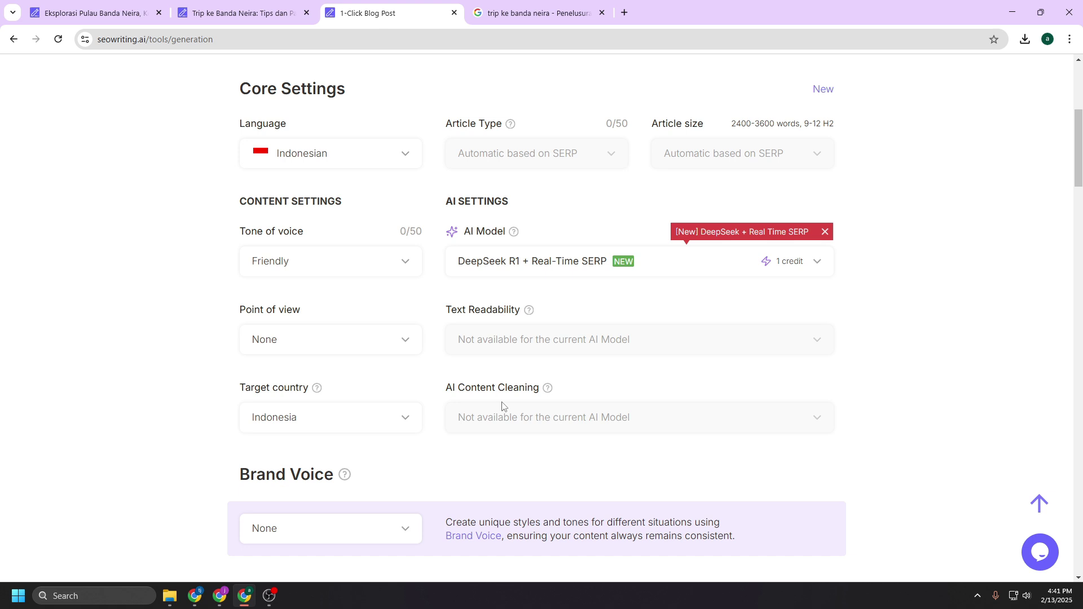
scroll(503, 406, "down", 3)
scroll(502, 408, "up", 3)
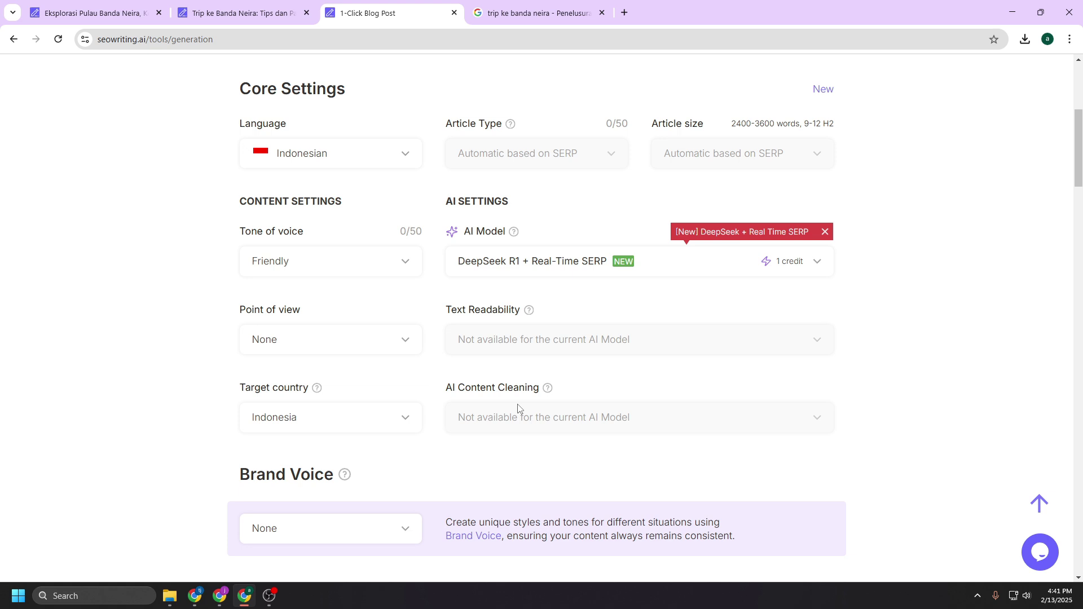
Step: Set the AI model to DeepSeek V3 + Real-Time SERP and the tone of voice to Informational
left_click(567, 265)
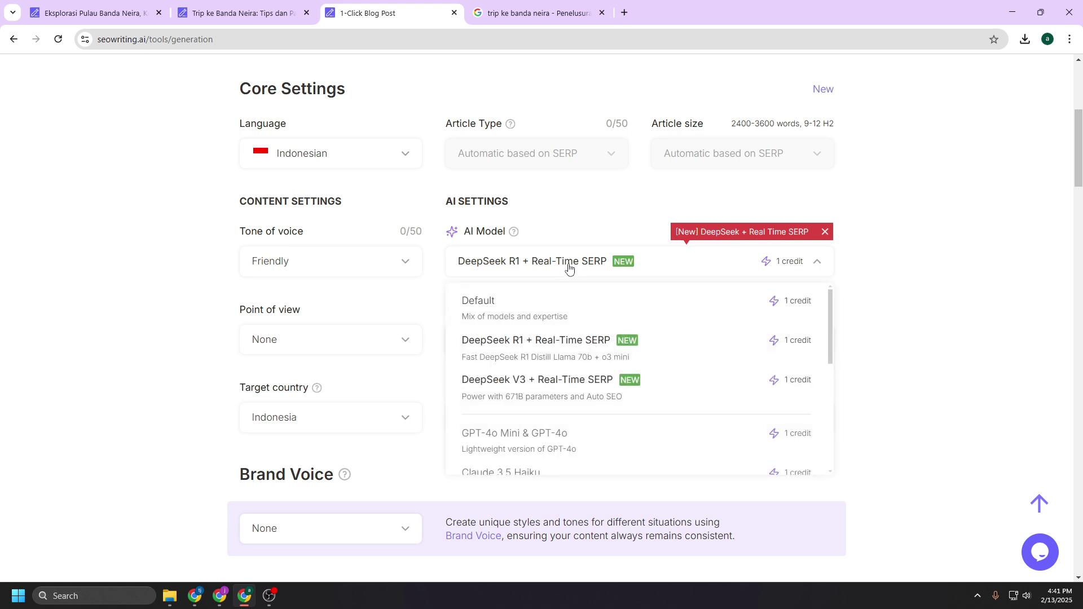
left_click(522, 387)
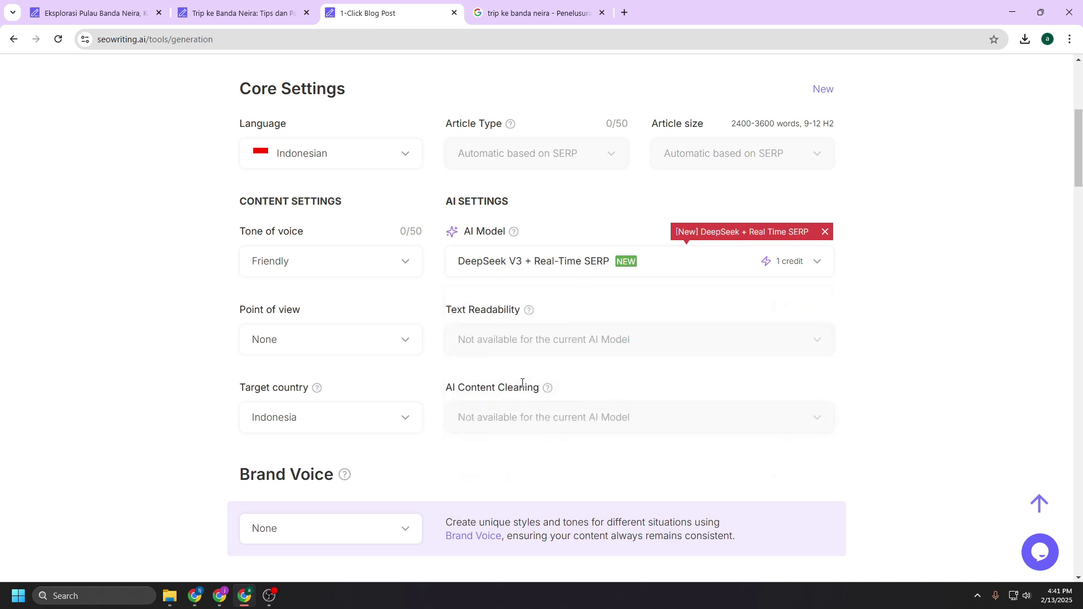
left_click(381, 271)
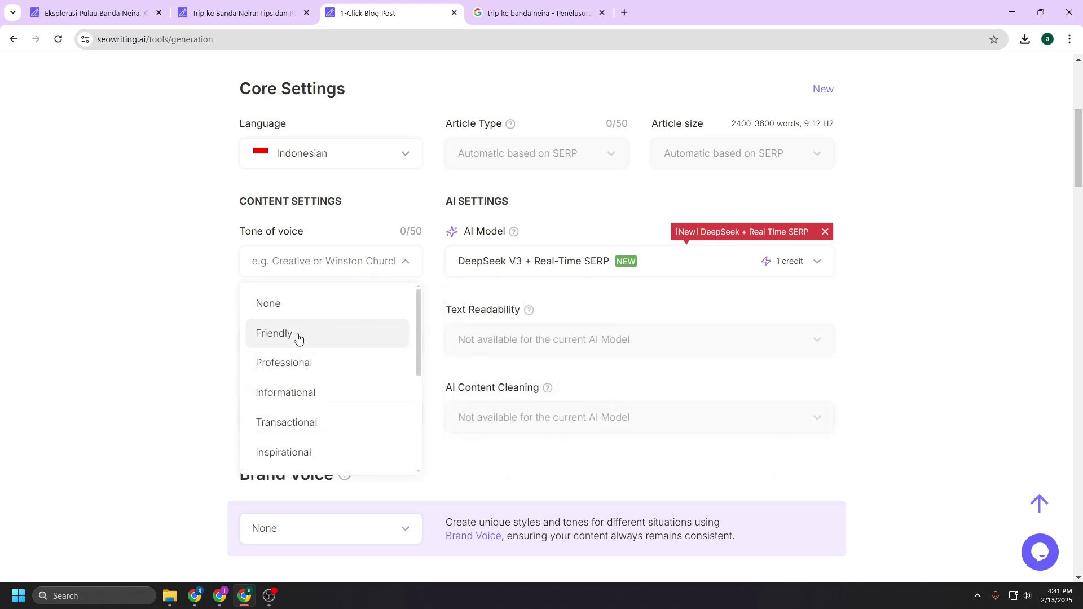
left_click(311, 402)
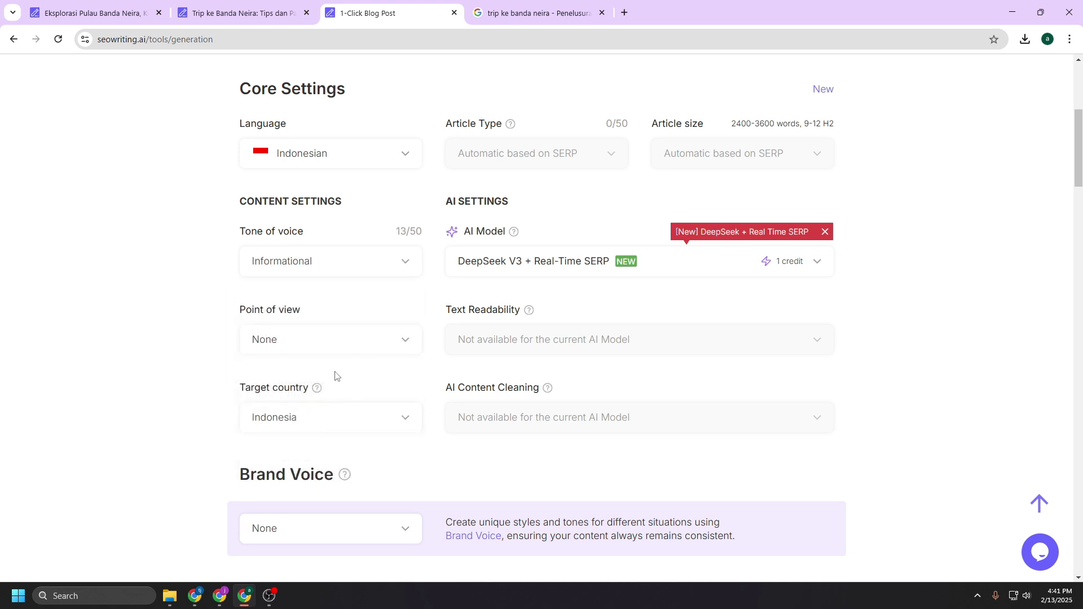
Step: Set the point of view to First person singular and the brand voice to santai
left_click(311, 339)
left_click(316, 413)
scroll(195, 346, "down", 1)
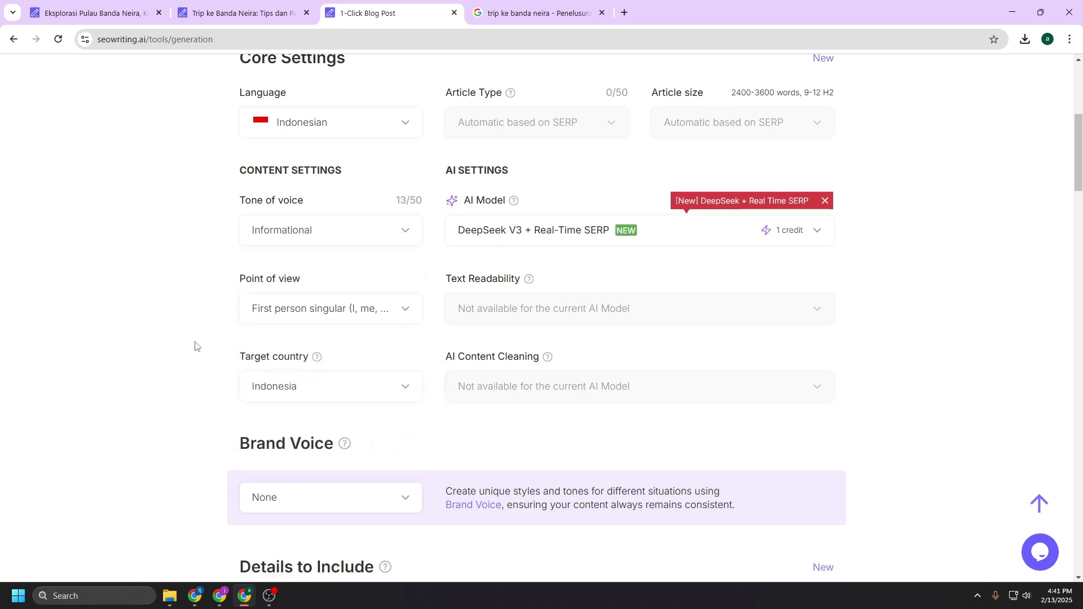
scroll(195, 346, "down", 3)
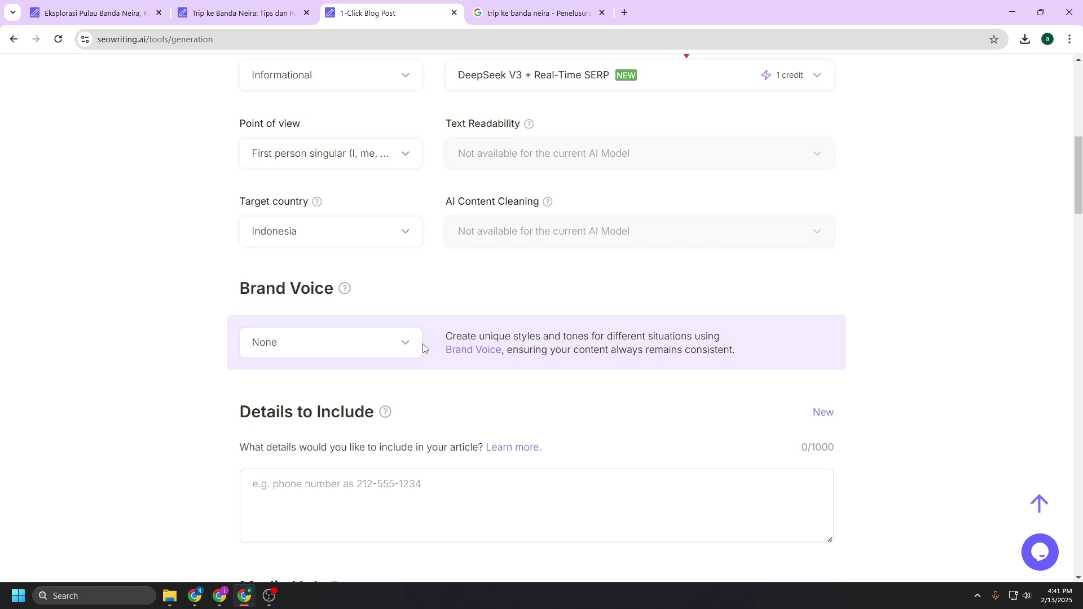
left_click(404, 346)
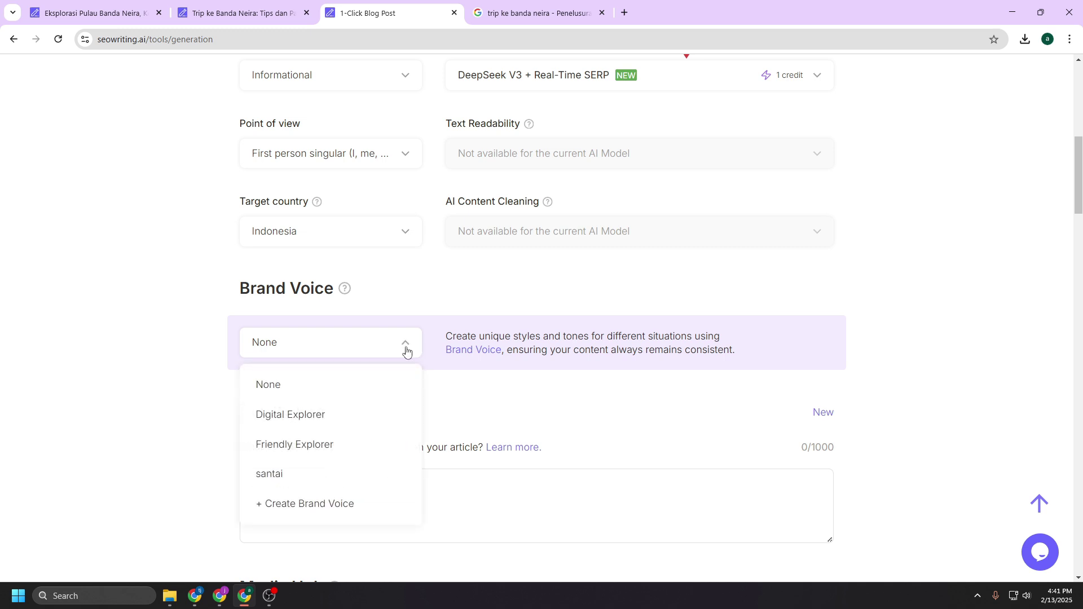
left_click(312, 478)
scroll(448, 430, "down", 2)
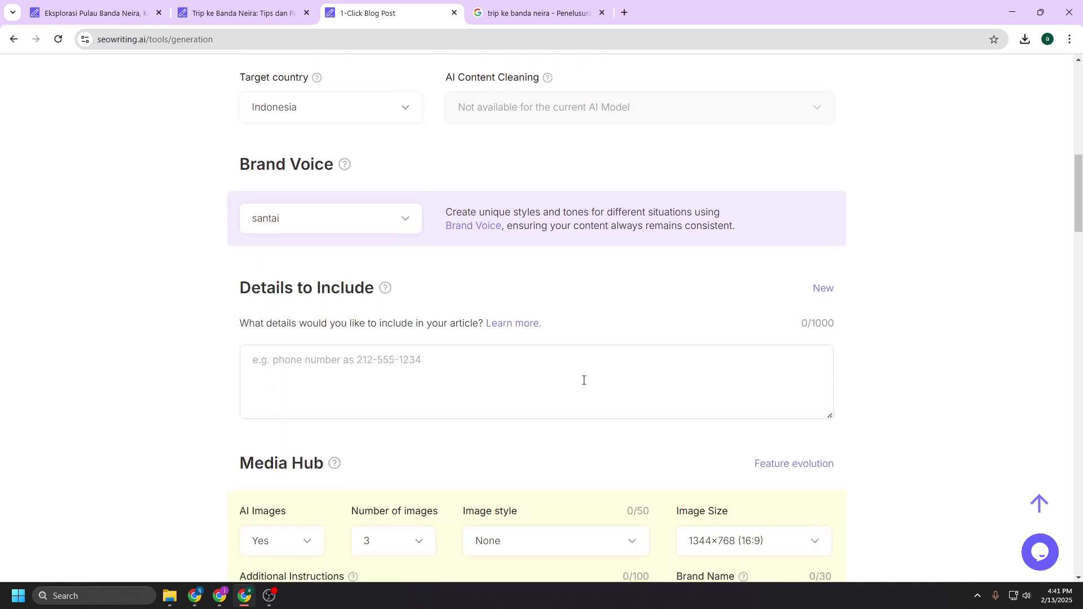
scroll(632, 374, "down", 1)
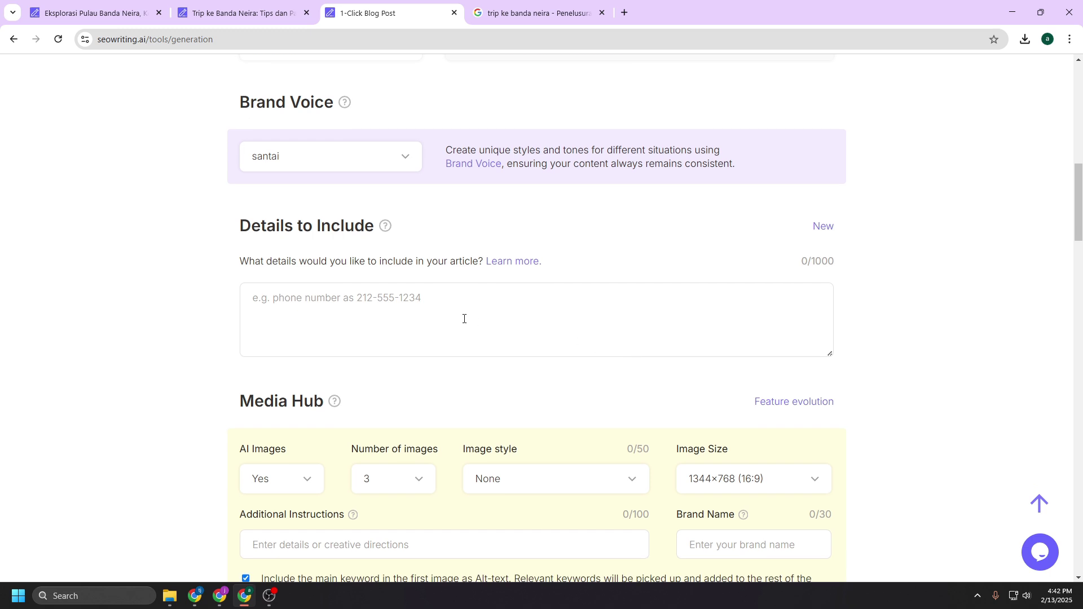
left_click(416, 306)
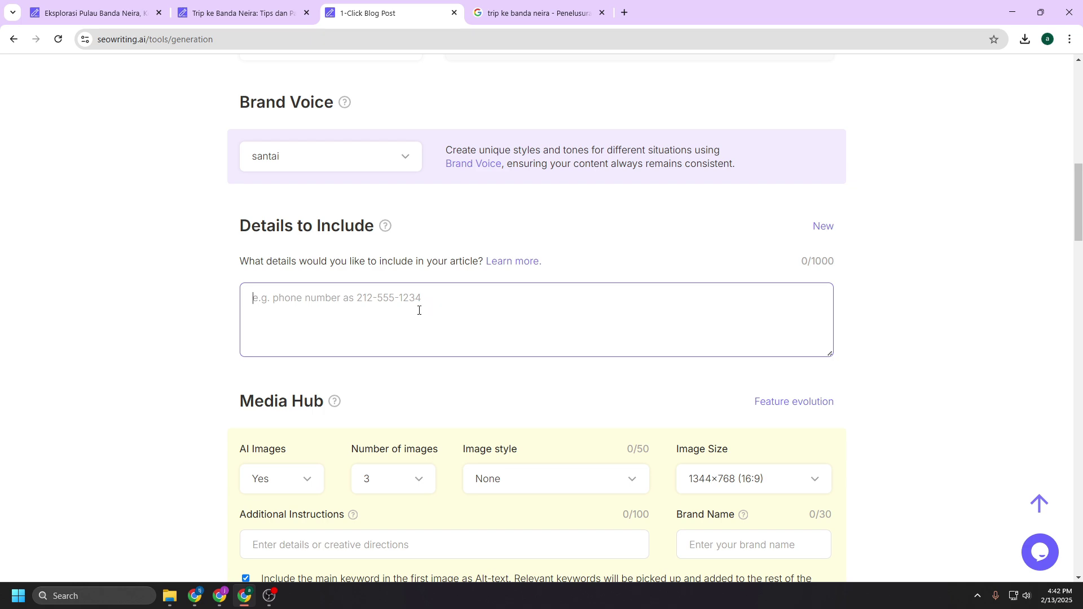
Step: Set the number of AI images to 1 in the Media Hub, leaving AI images enabled
scroll(419, 311, "down", 6)
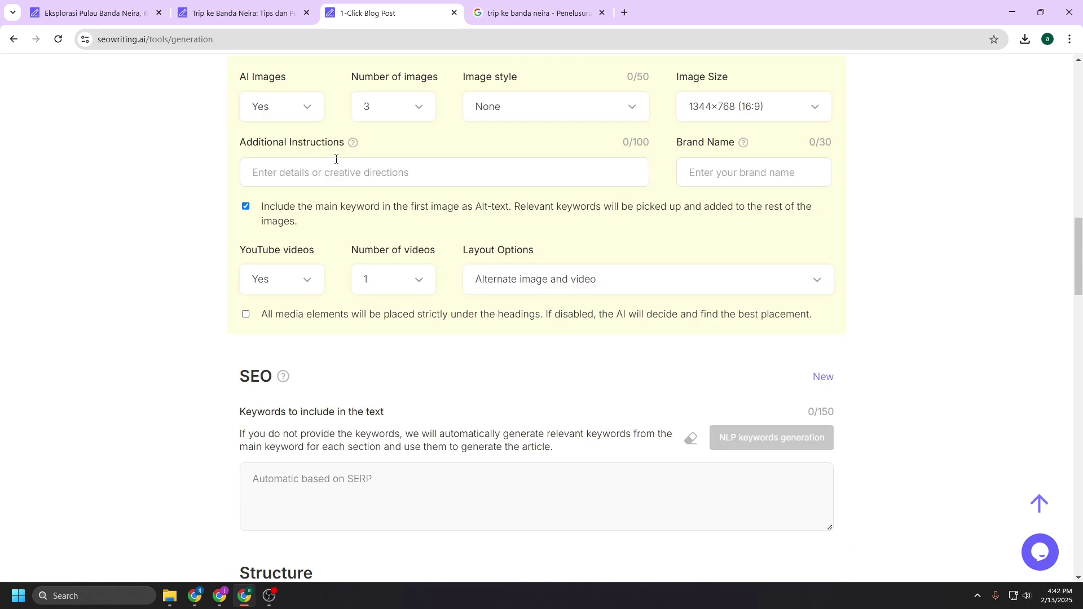
left_click(308, 111)
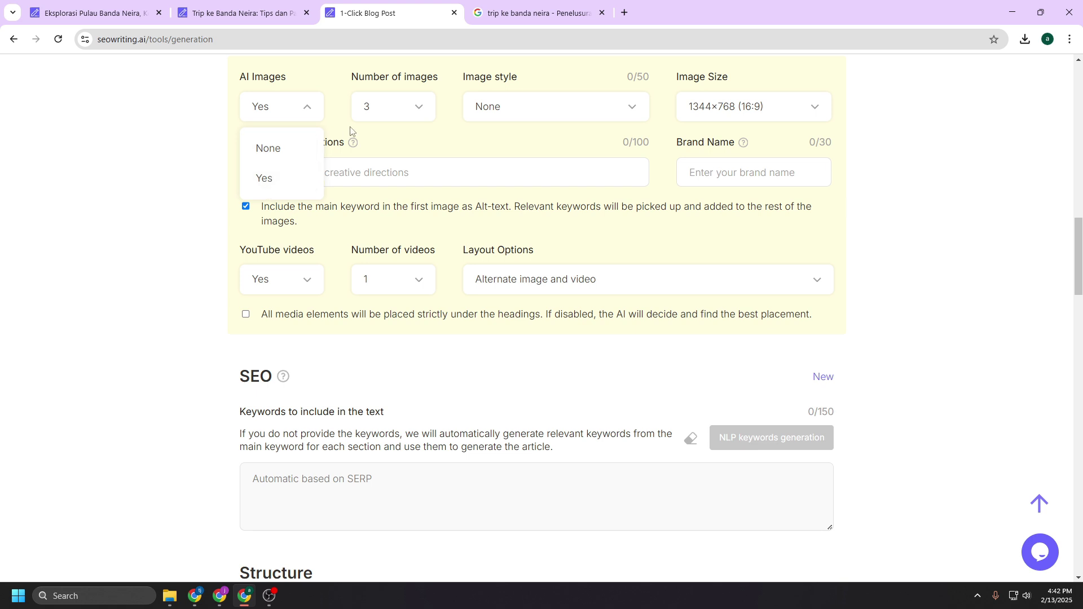
left_click(392, 109)
left_click(398, 153)
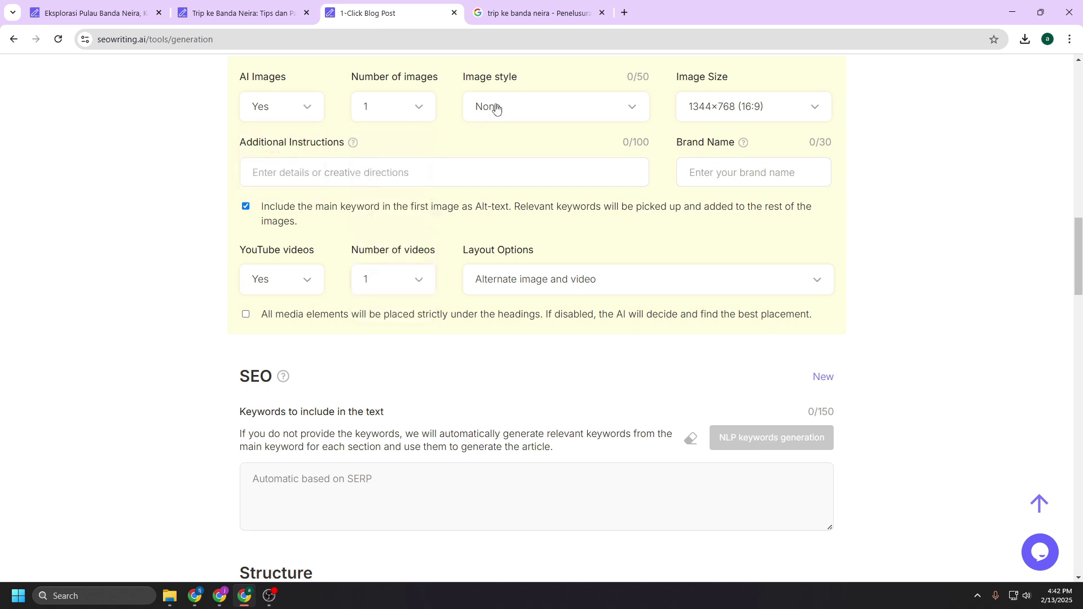
Step: Choose a style for the AI images and set YouTube videos to None in the media settings
left_click(496, 108)
left_click(497, 177)
scroll(548, 263, "down", 1)
left_click(308, 218)
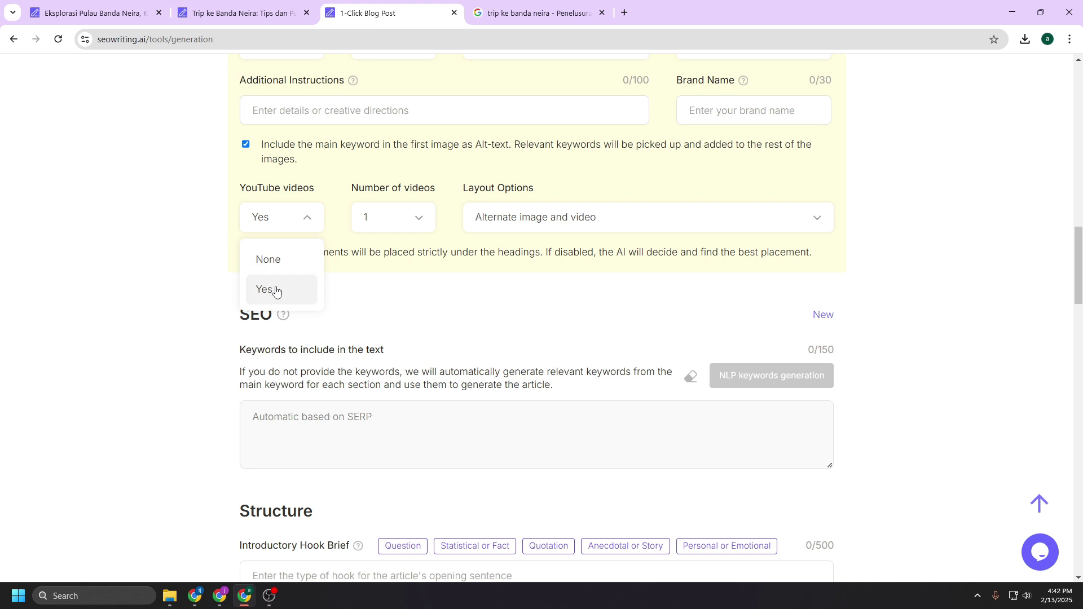
left_click(280, 267)
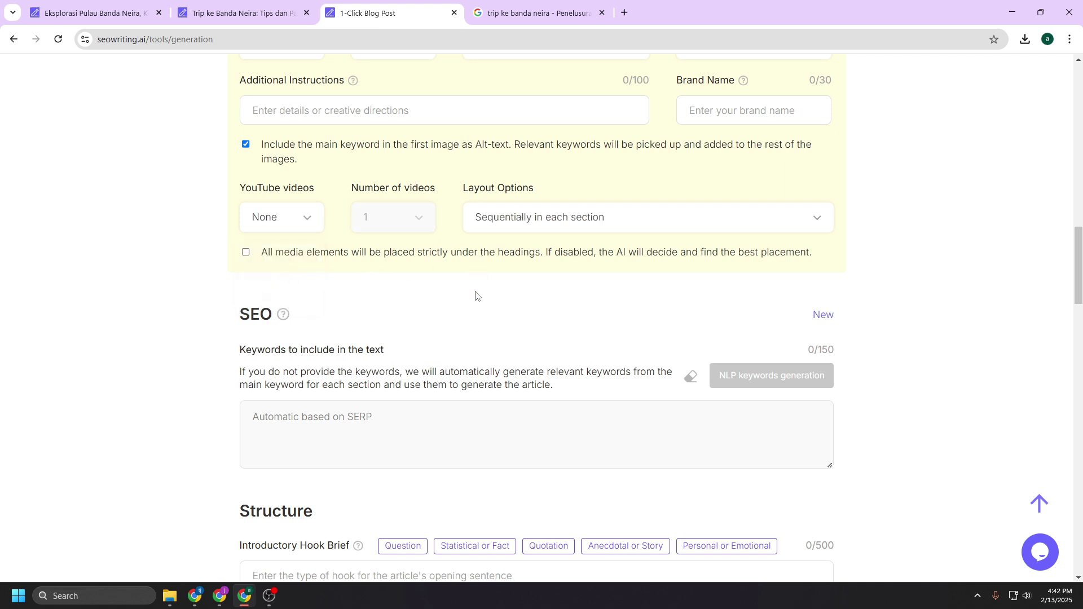
Step: Fill the Introductory Hook Brief with the Personal or Emotional preset
scroll(476, 295, "down", 1)
scroll(476, 296, "up", 1)
scroll(476, 295, "down", 1)
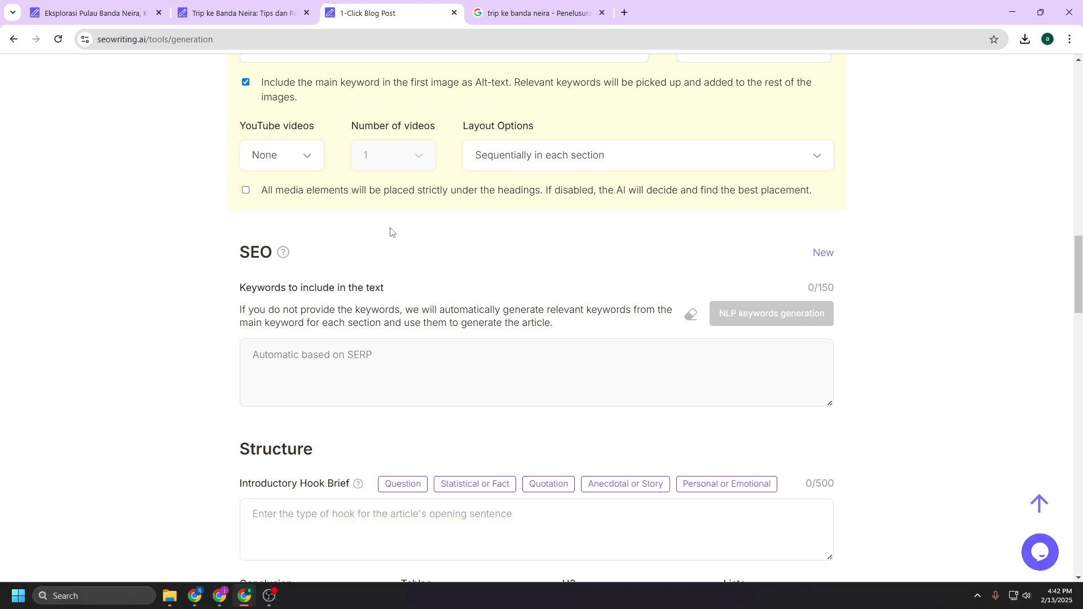
scroll(390, 232, "down", 2)
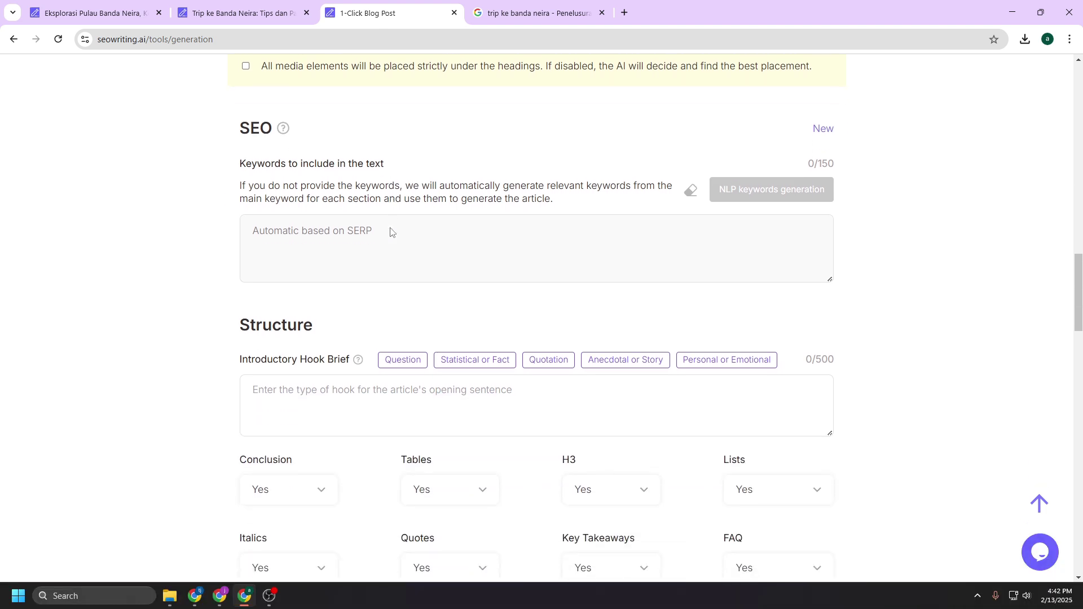
scroll(390, 232, "down", 2)
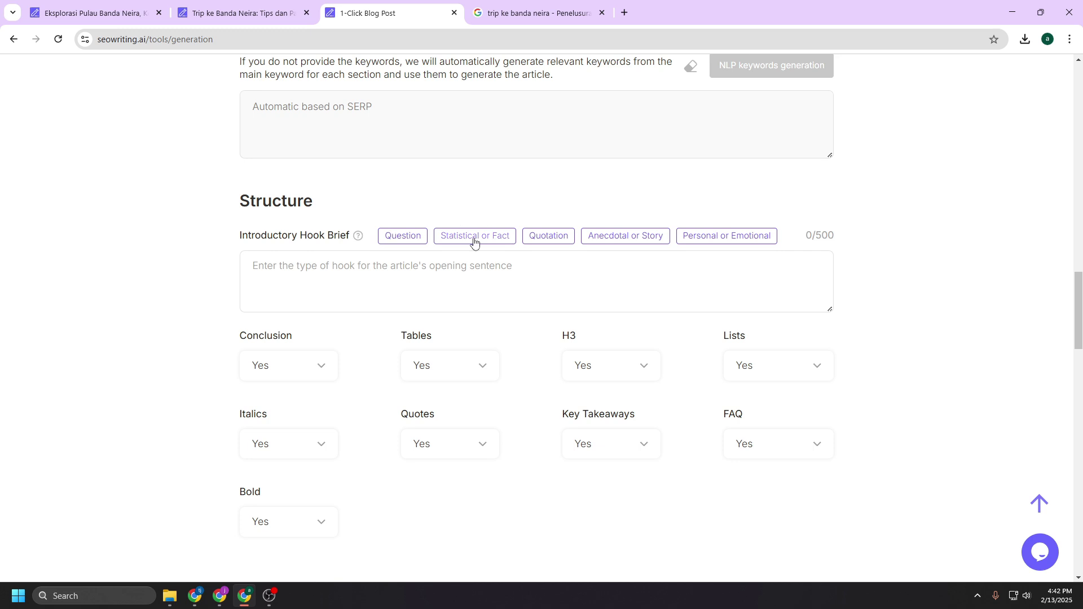
left_click(405, 276)
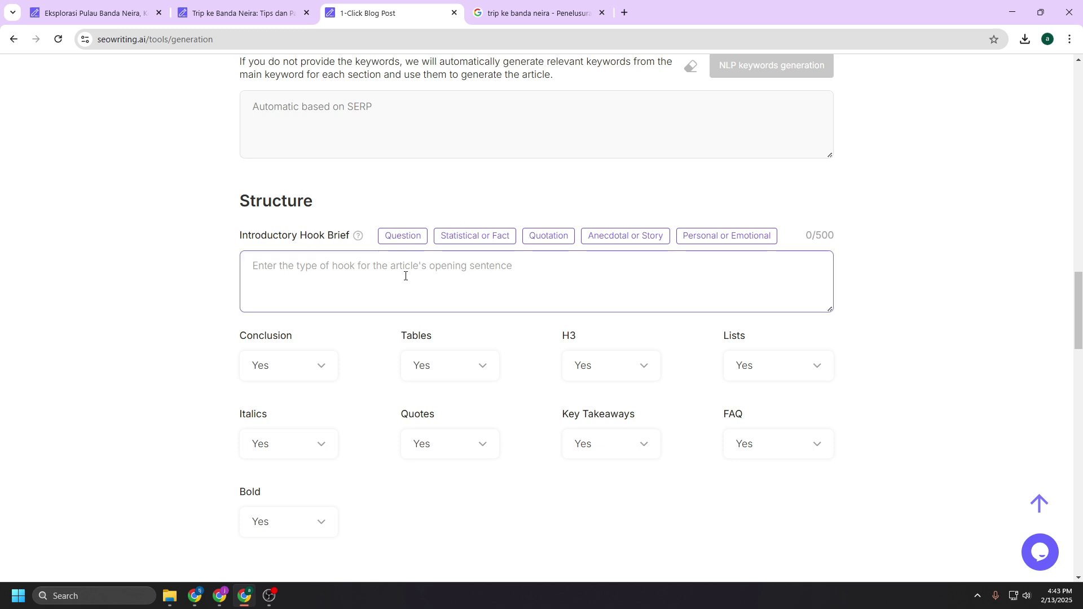
left_click(716, 237)
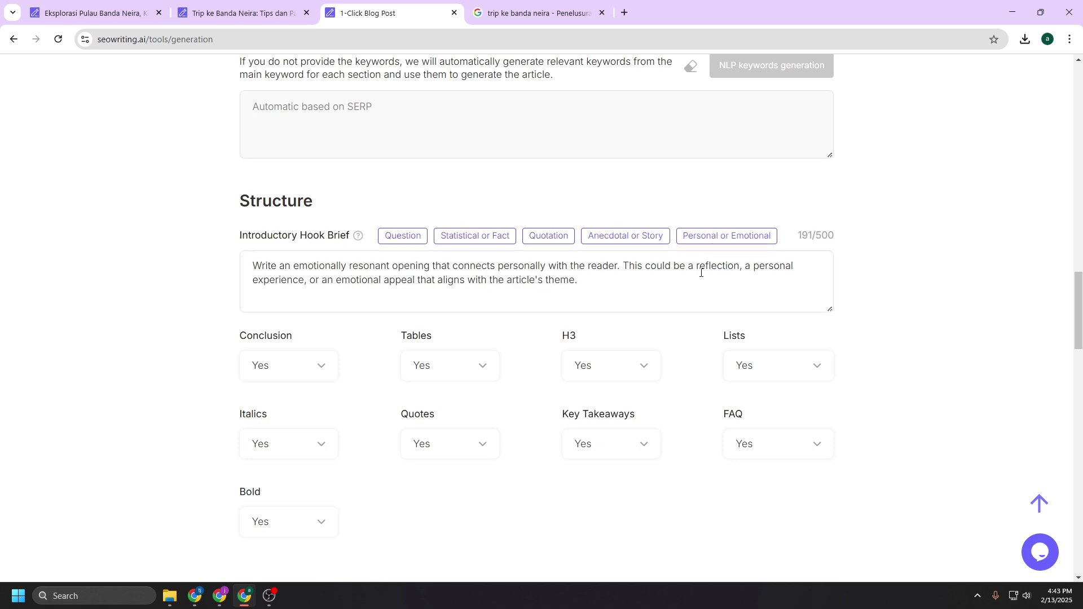
Step: Set Conclusion, Quotes and Key Takeaways to No in the article structure
scroll(697, 282, "down", 2)
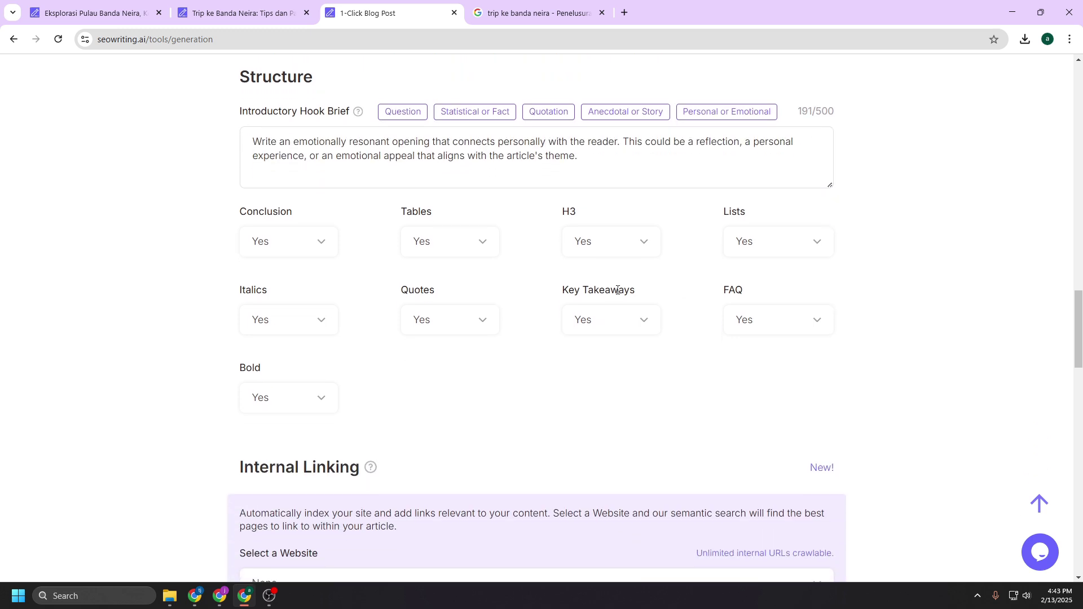
left_click(320, 247)
left_click(287, 289)
left_click(465, 319)
left_click(435, 360)
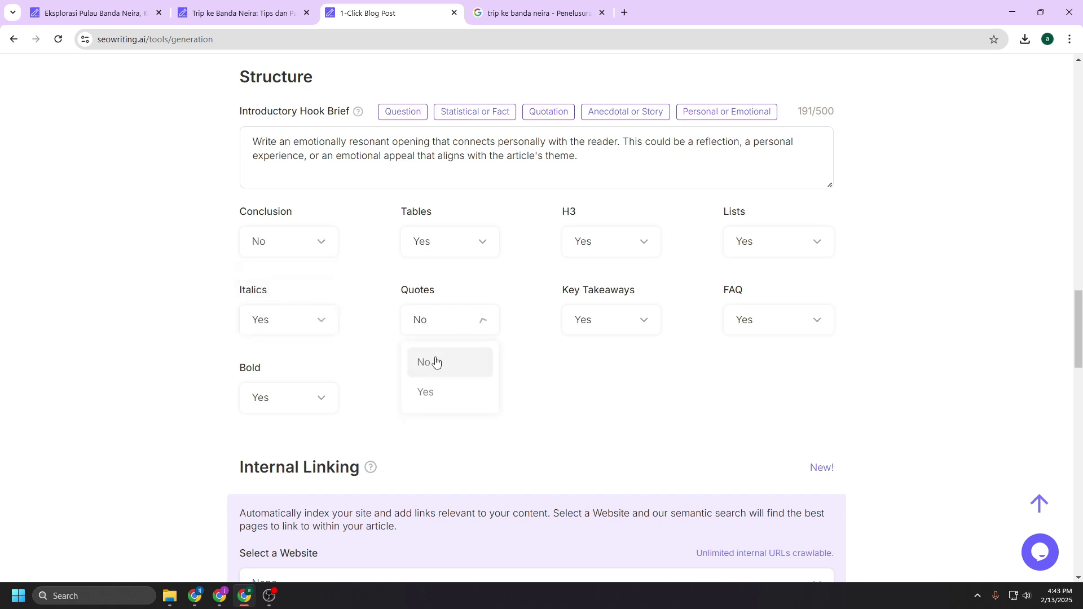
left_click(603, 325)
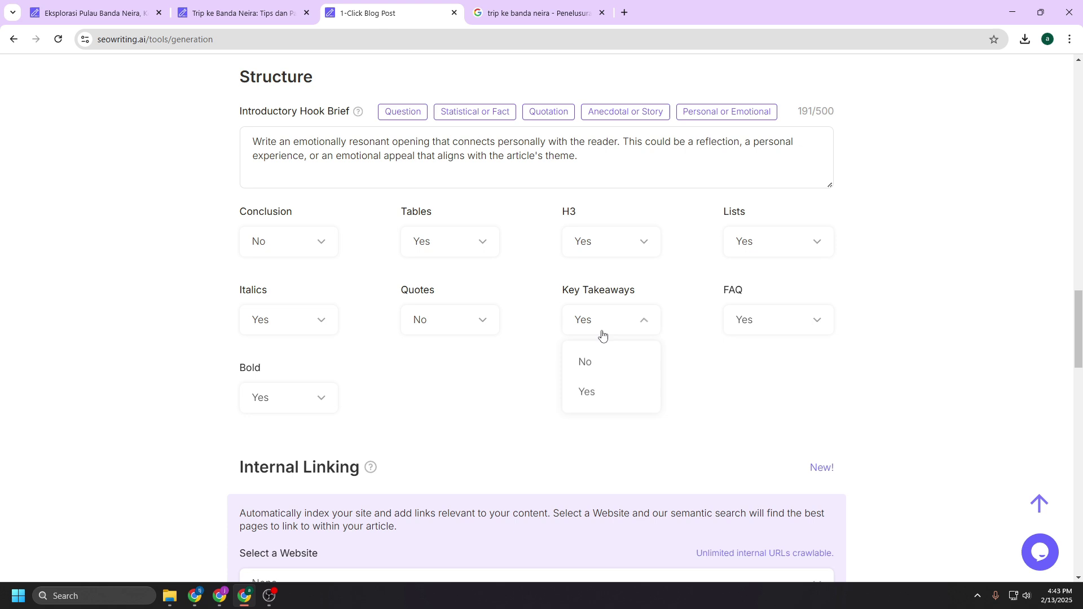
left_click(592, 364)
Step: Set the External Linking link type to Custom
scroll(593, 365, "down", 4)
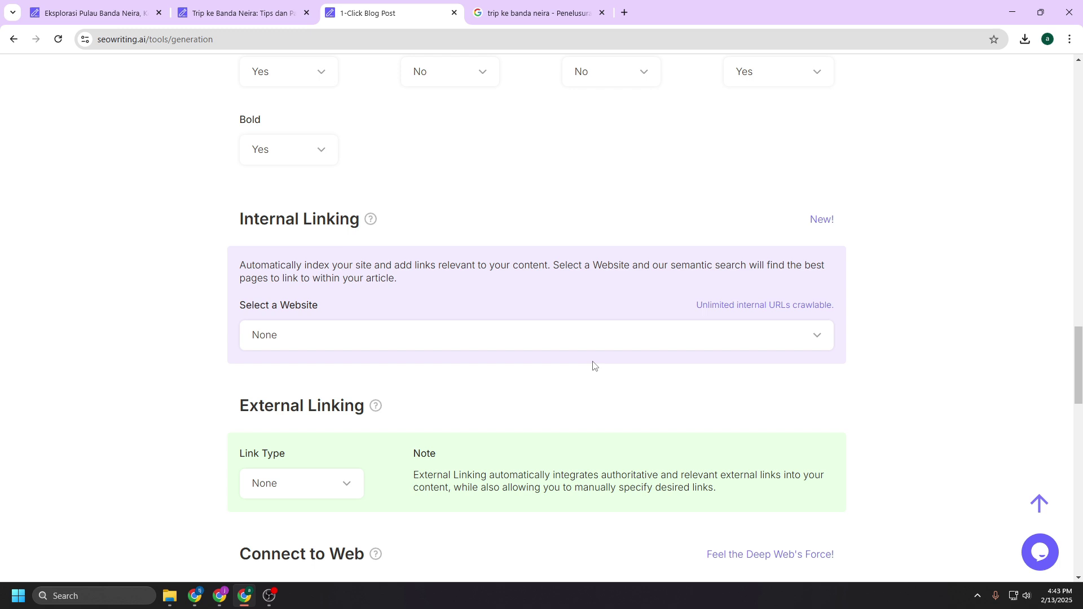
scroll(593, 366, "down", 2)
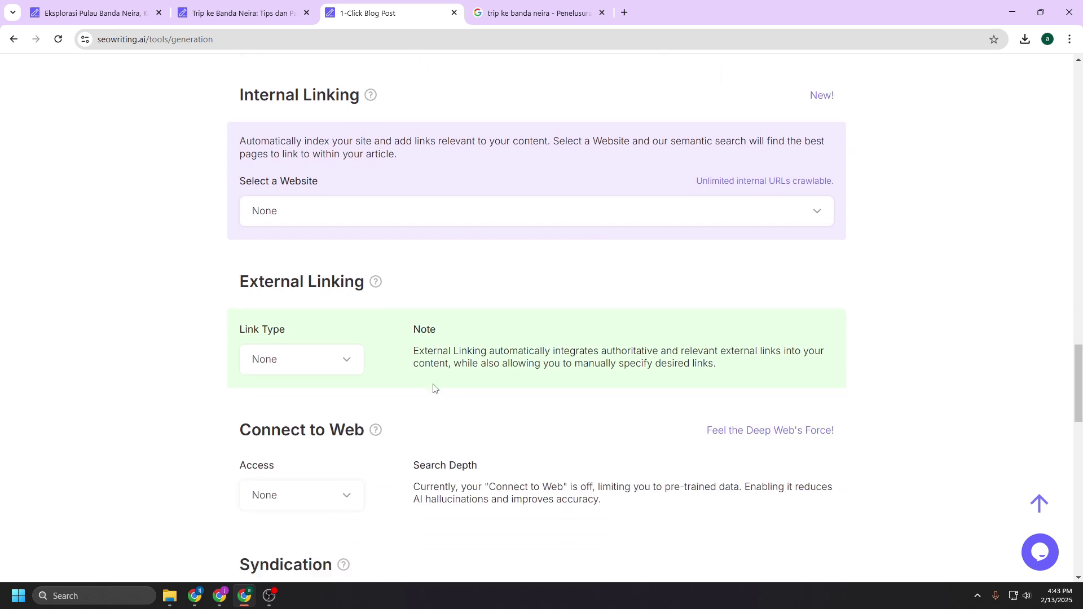
left_click(346, 363)
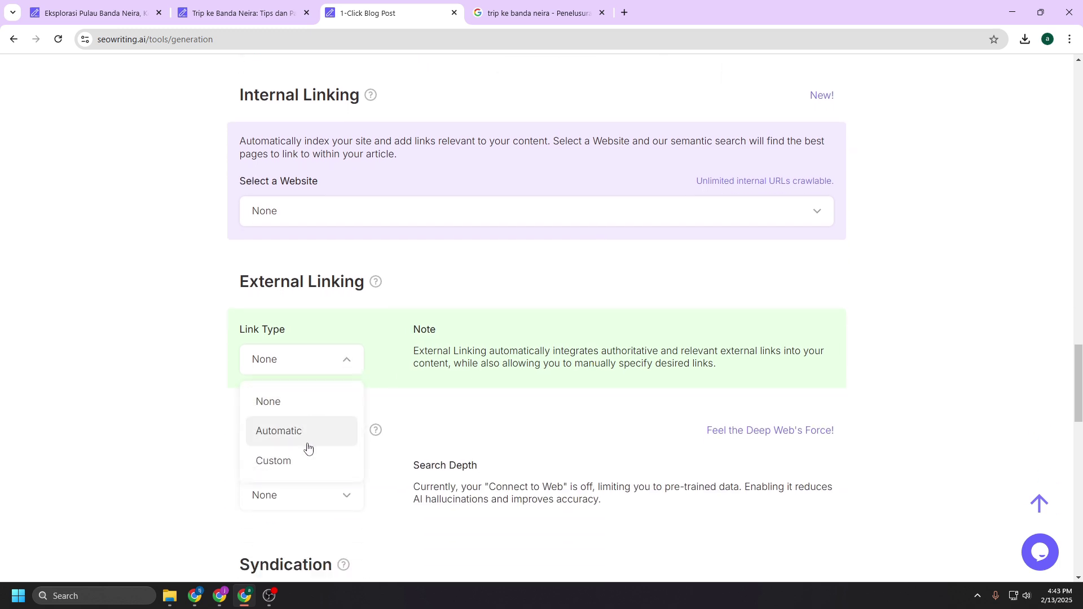
left_click(296, 466)
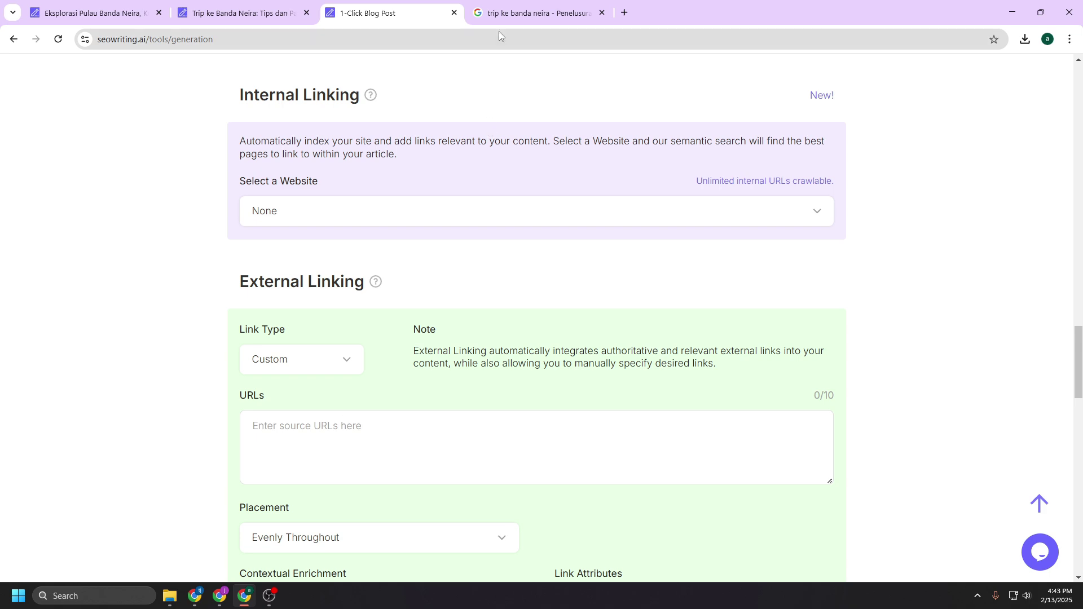
Step: Open the Tiket.com result "Open Trip to BANDA NEIRA by Travel Buddies" from the Google search and copy its page URL
left_click(504, 17)
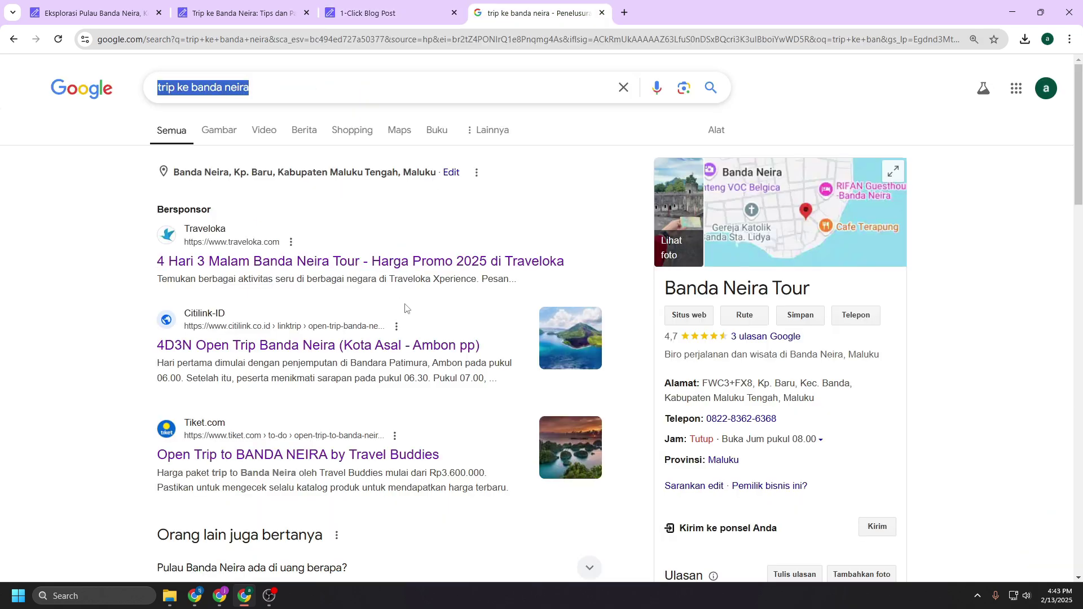
scroll(404, 308, "down", 1)
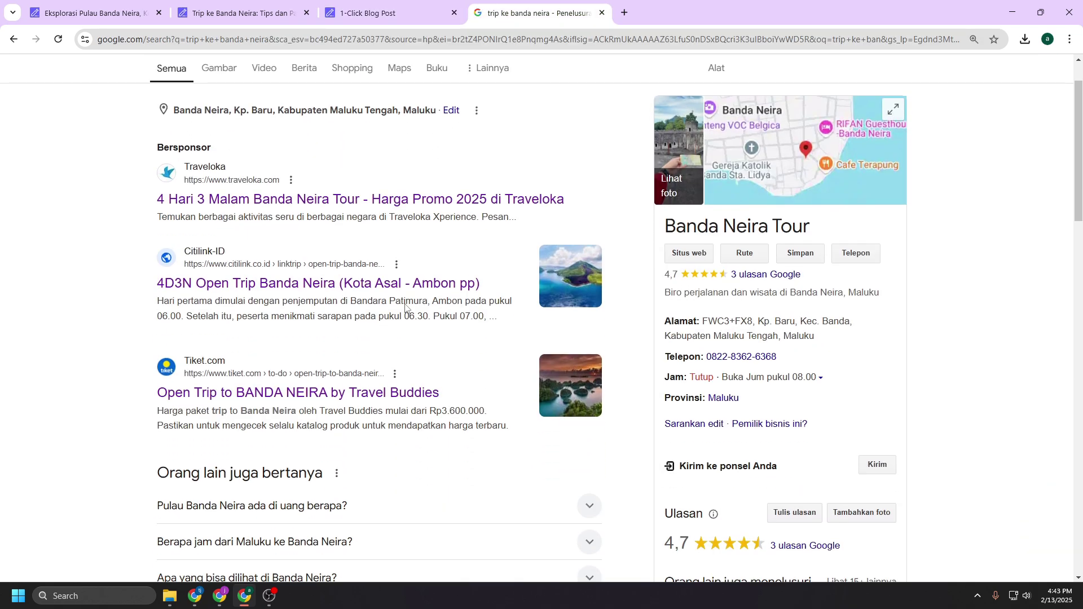
left_click(287, 399)
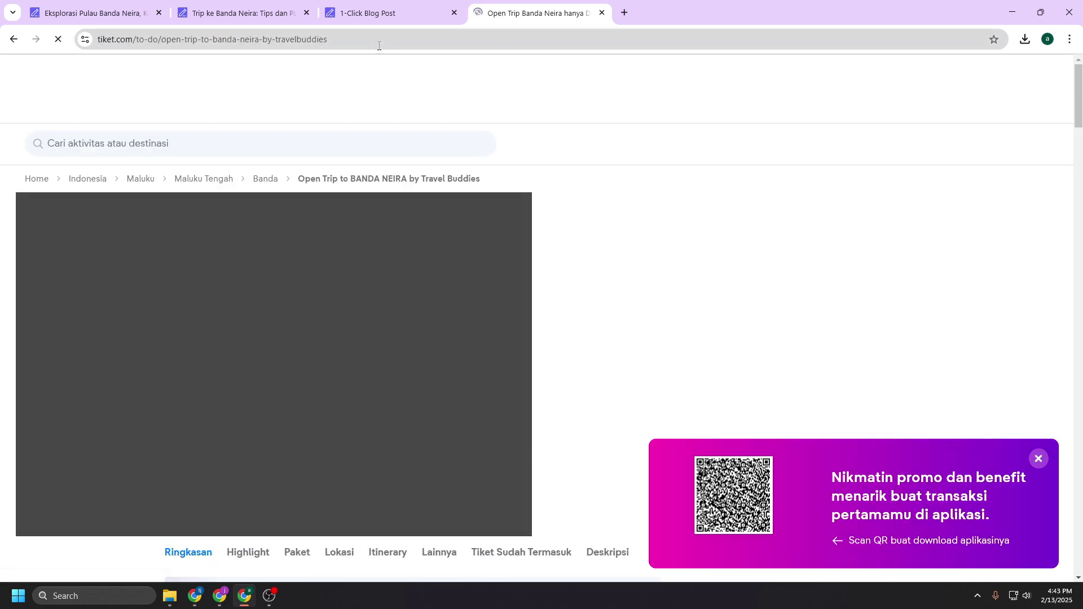
left_click(299, 40)
right_click(299, 40)
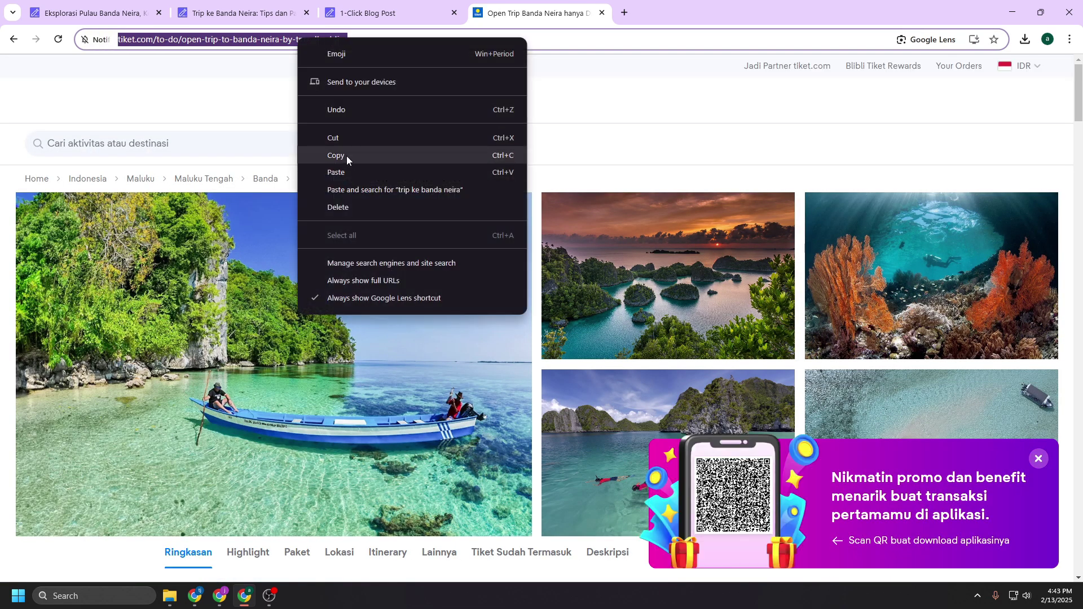
left_click(346, 156)
Step: Add the copied Tiket.com URL to the blog post's external link sources and set its placement to At the Bottom
left_click(395, 16)
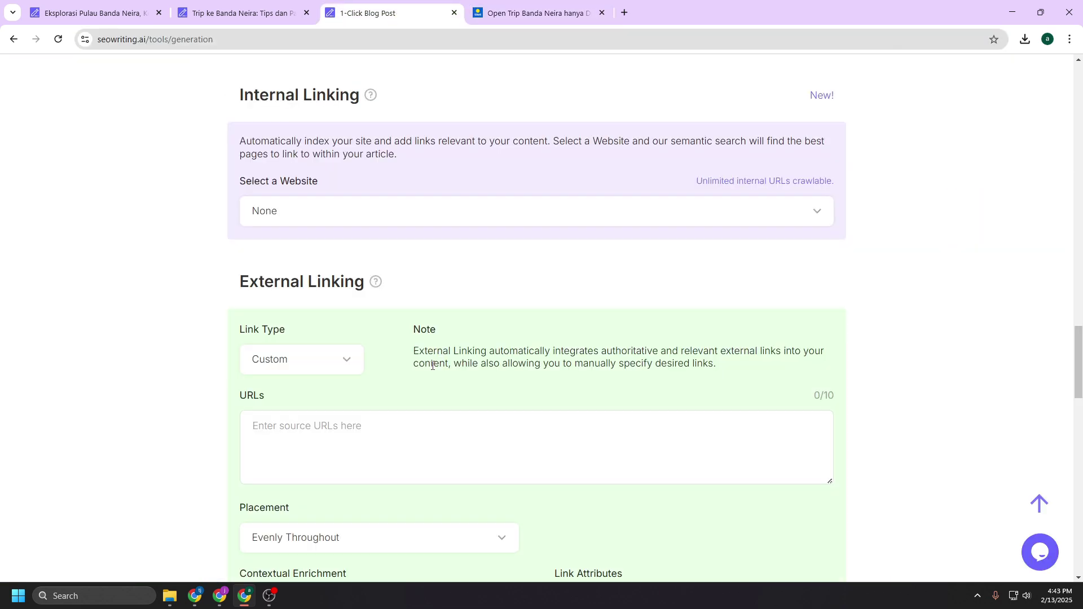
left_click(315, 429)
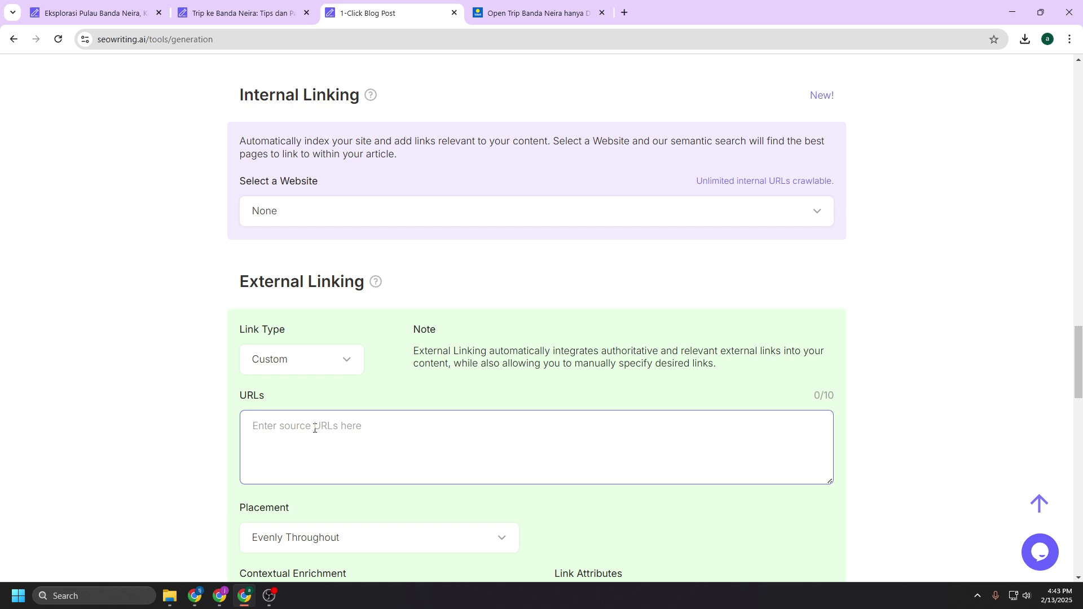
key("ctrl+v")
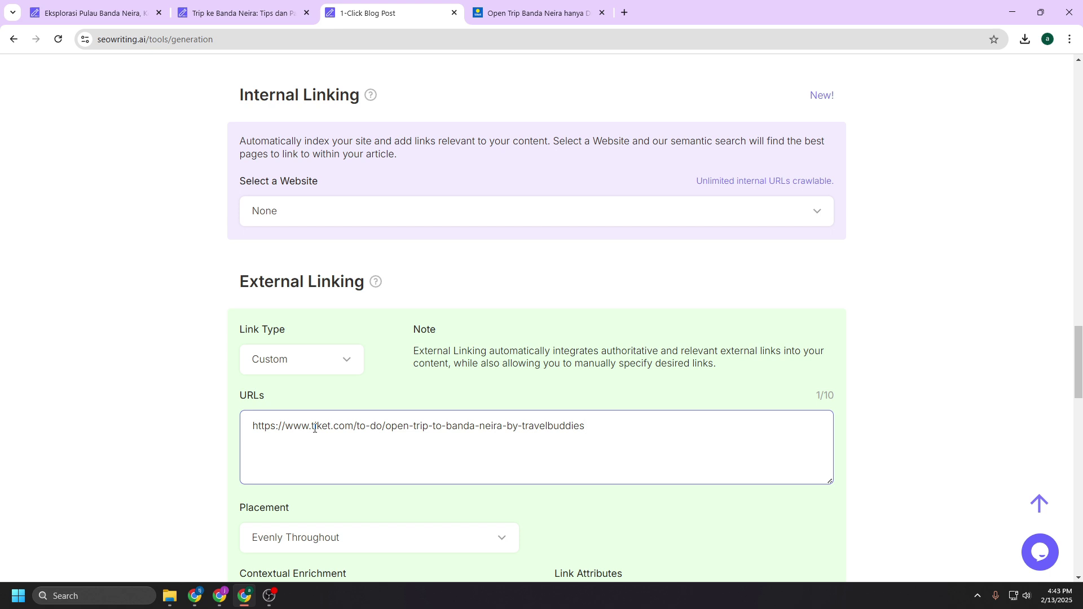
scroll(273, 447, "down", 3)
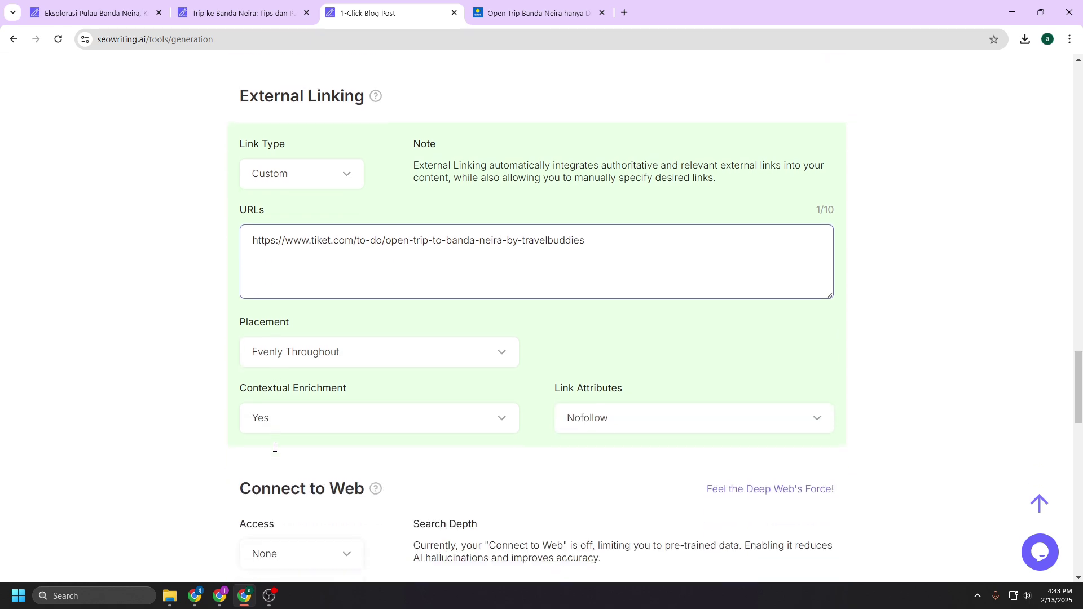
left_click(373, 353)
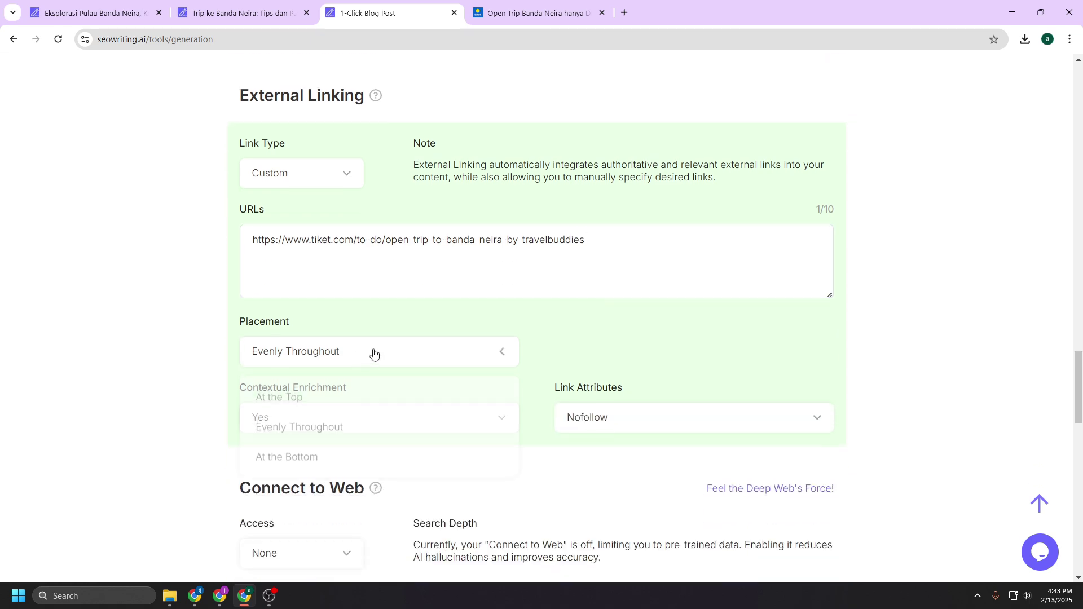
left_click(288, 456)
Step: Review the Connect to Web, Syndication, Outline Editor, Document and Publishing to Website options, then return to the start of the form
scroll(187, 422, "down", 5)
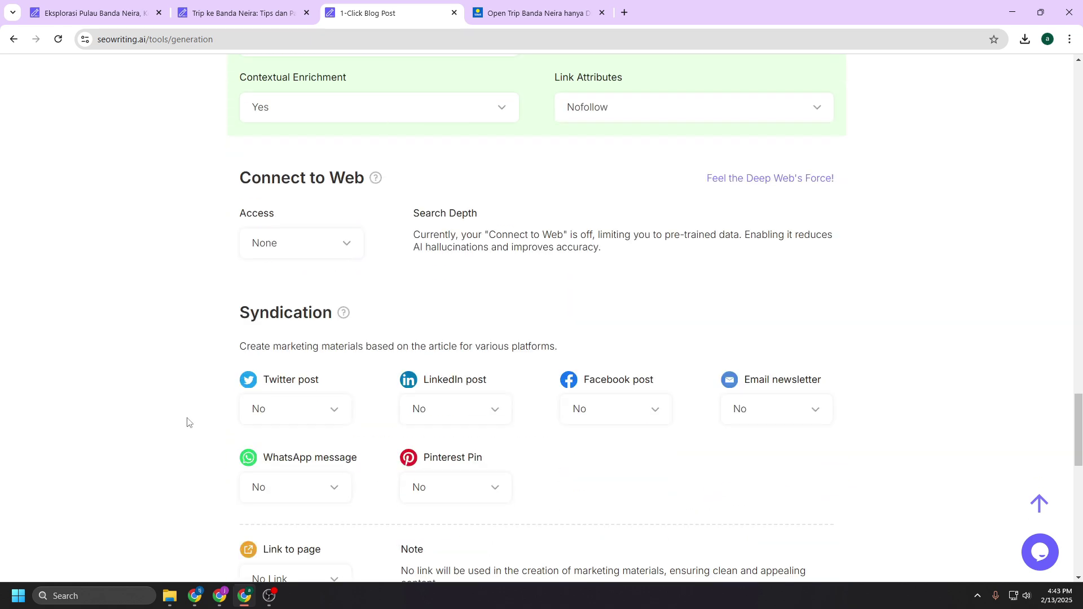
left_click(344, 251)
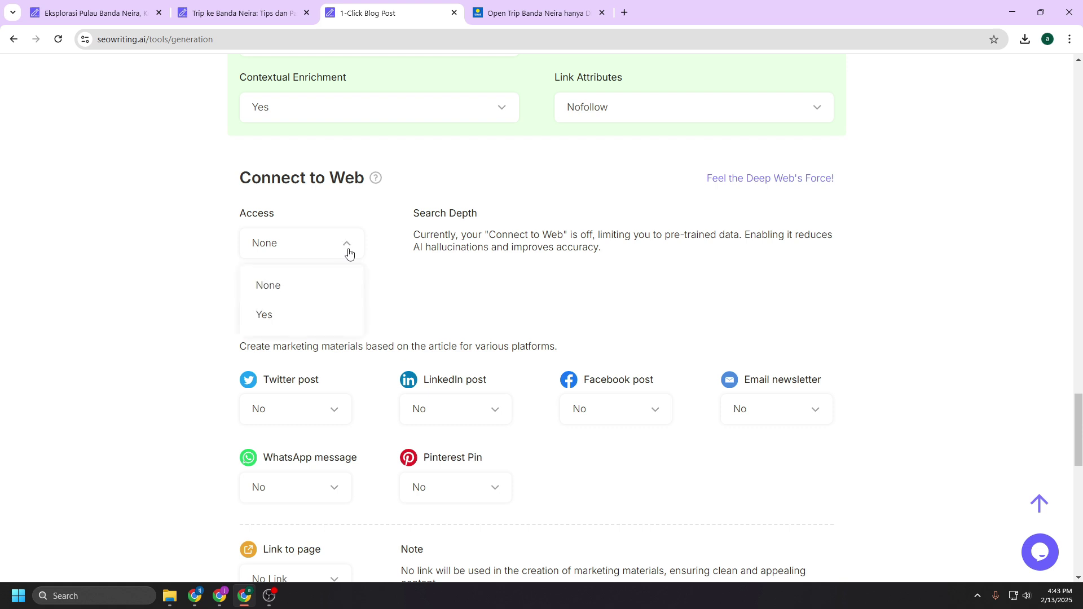
left_click(196, 288)
scroll(204, 285, "down", 2)
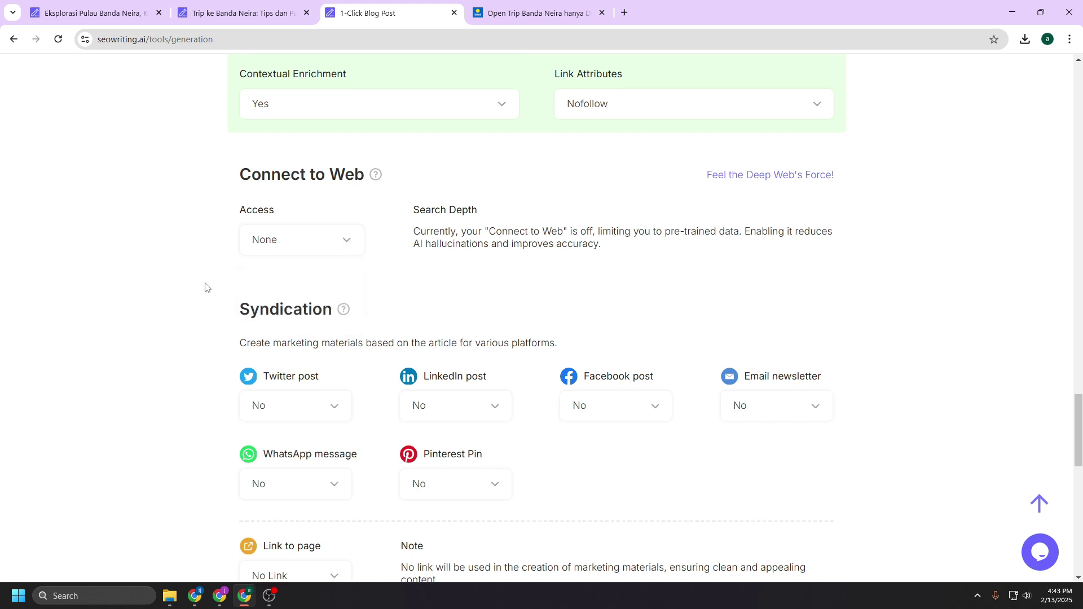
scroll(205, 288, "down", 6)
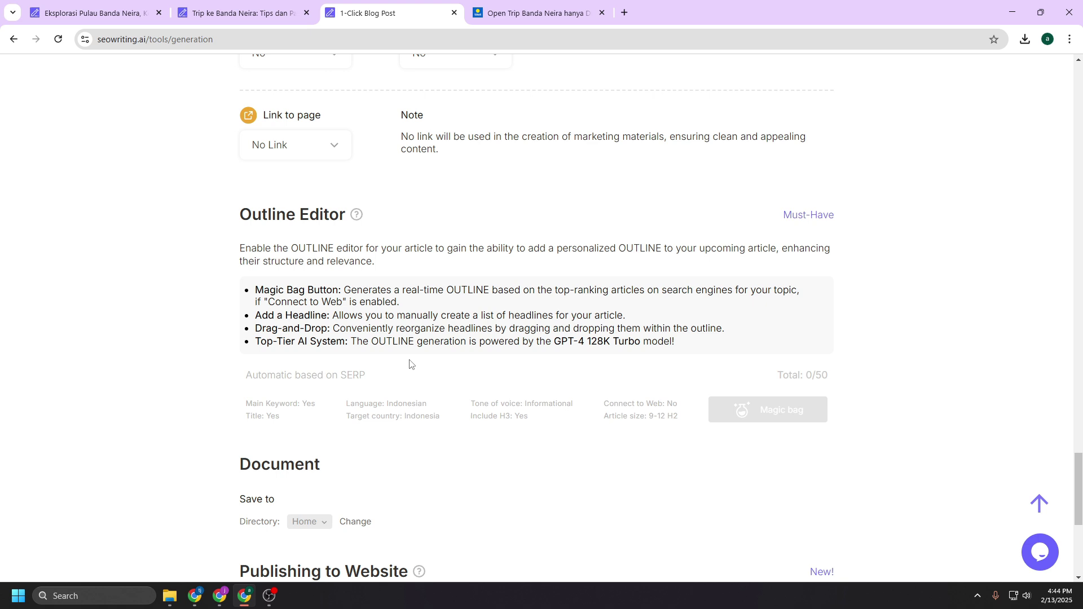
scroll(409, 364, "down", 3)
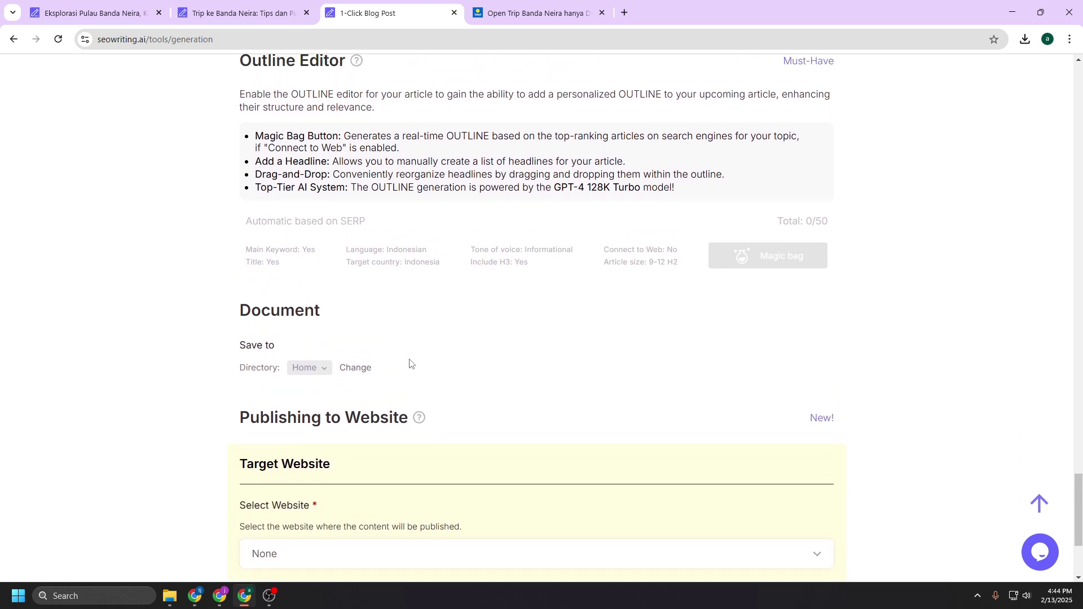
scroll(411, 367, "down", 3)
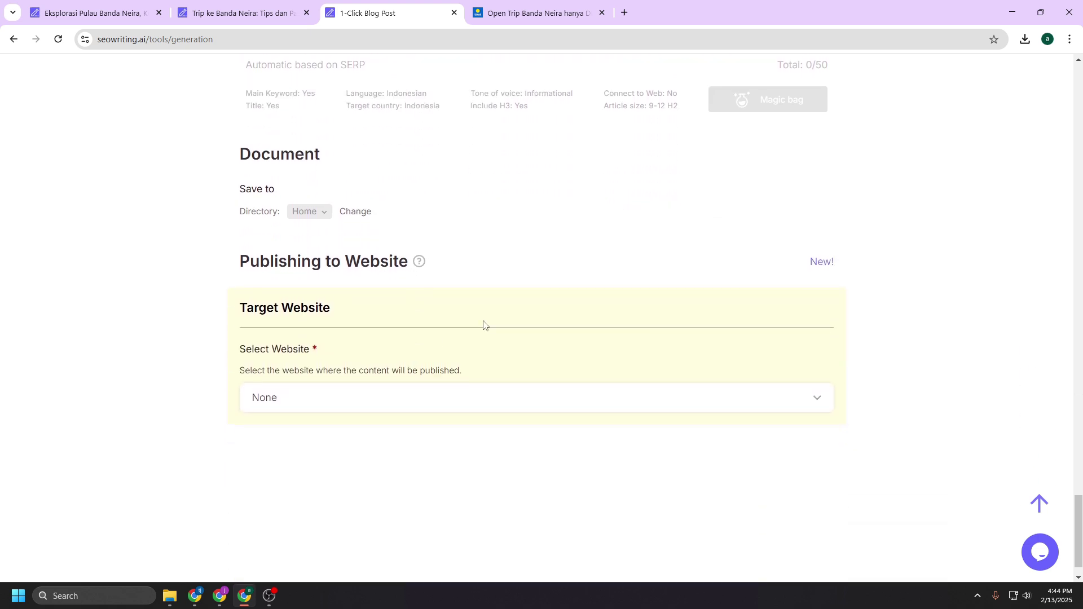
left_click(351, 400)
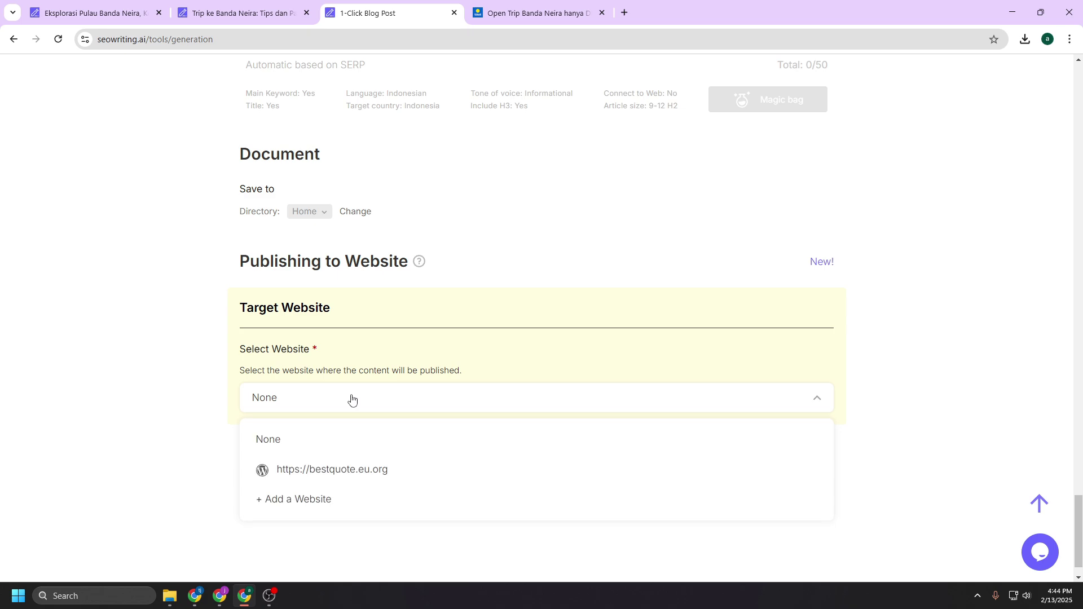
left_click(351, 399)
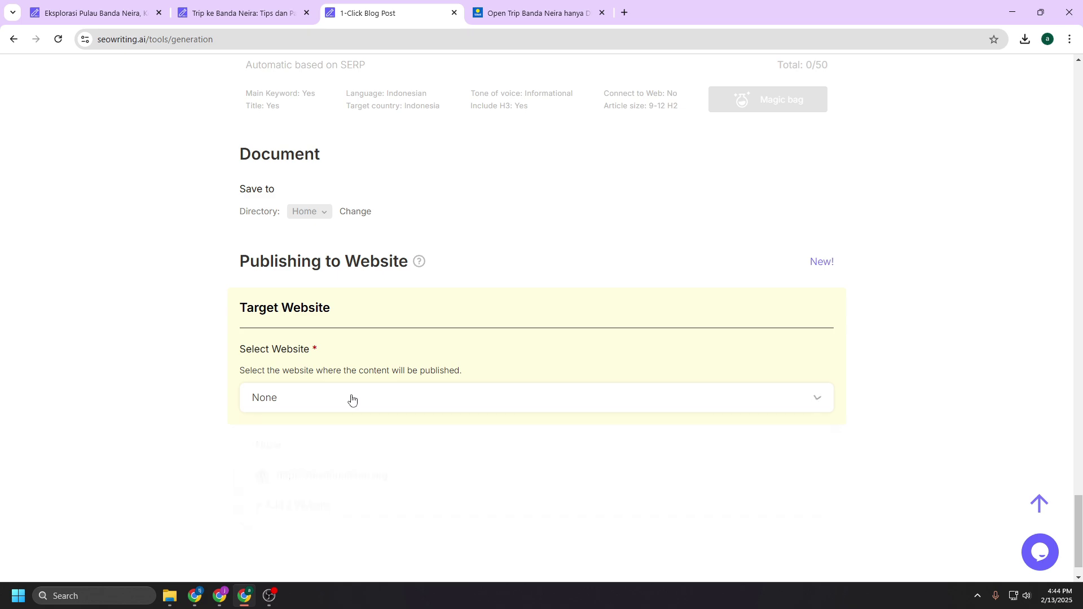
left_click(1039, 498)
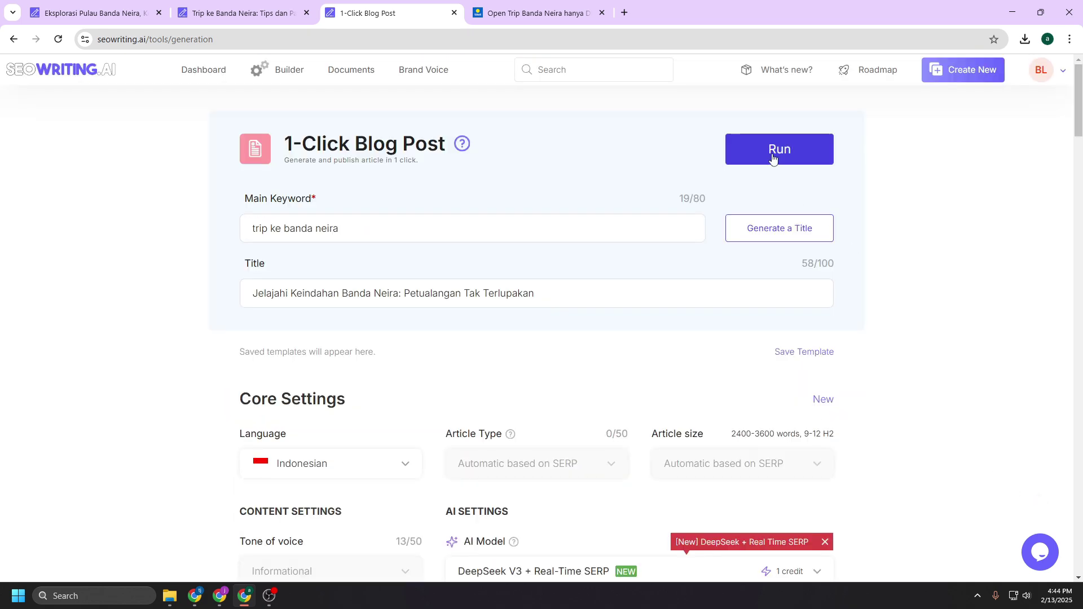
Step: Review the generated article "Trip ke Banda Neira: Tips dan Panduan Liburan Seru!" through its FAQ section, then return to its beginning
key("ctrl+Page_Up")
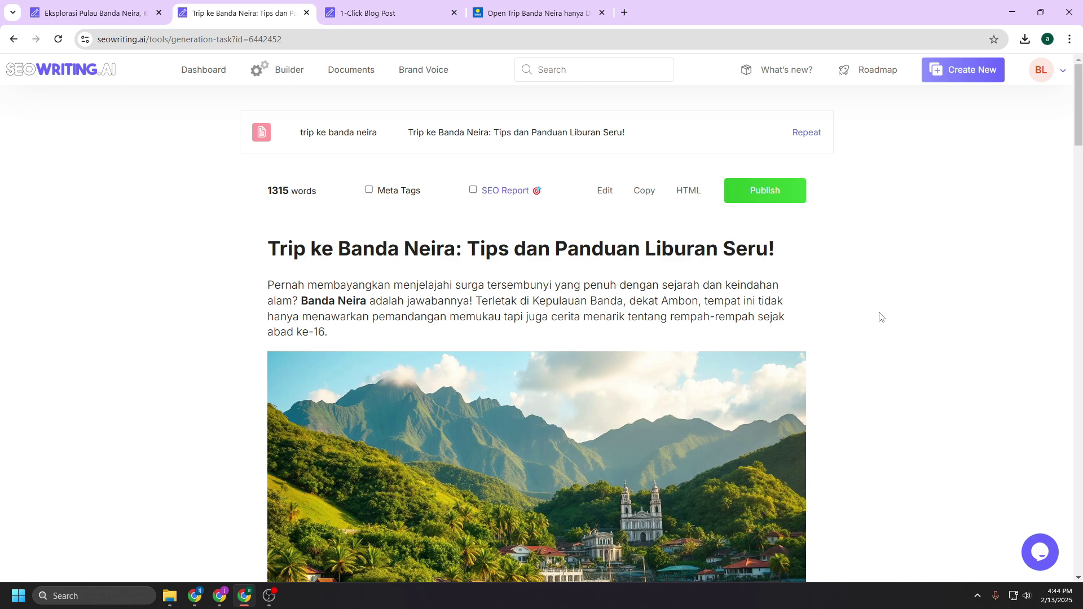
scroll(622, 281, "down", 1)
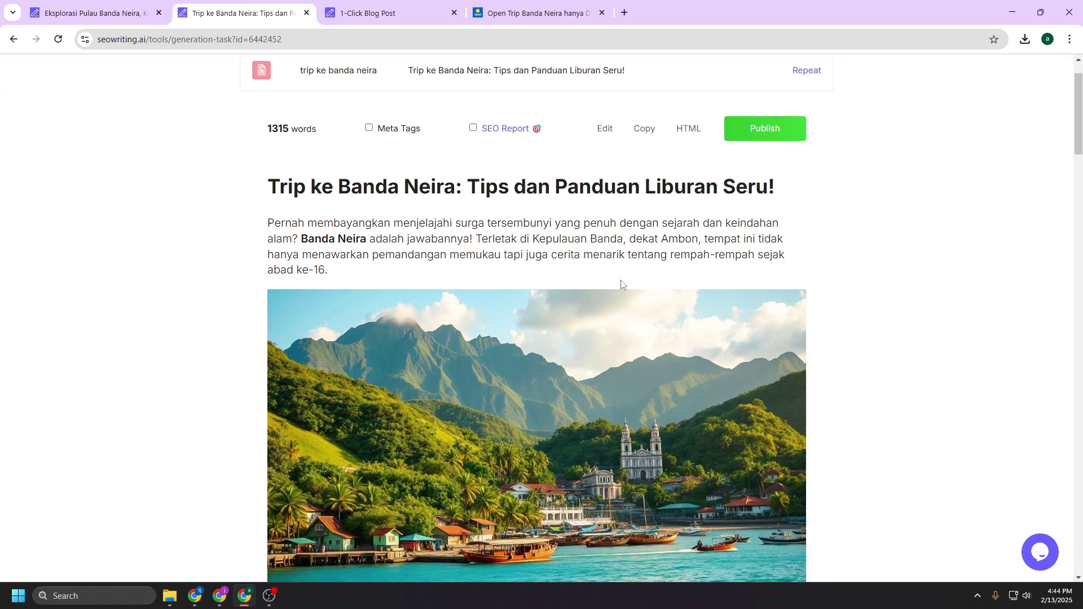
scroll(621, 283, "down", 6)
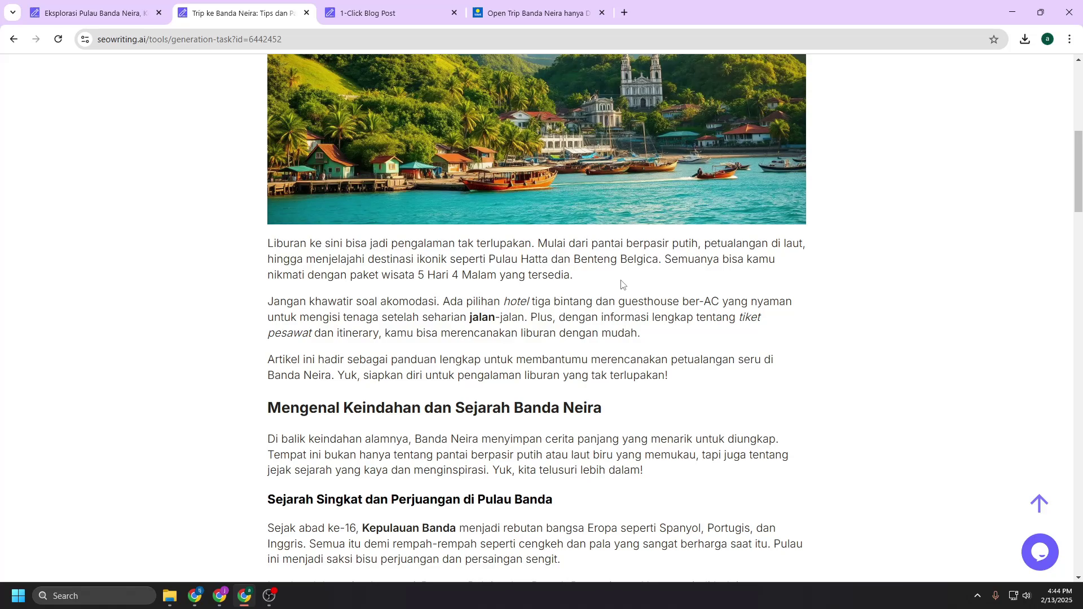
scroll(622, 285, "down", 13)
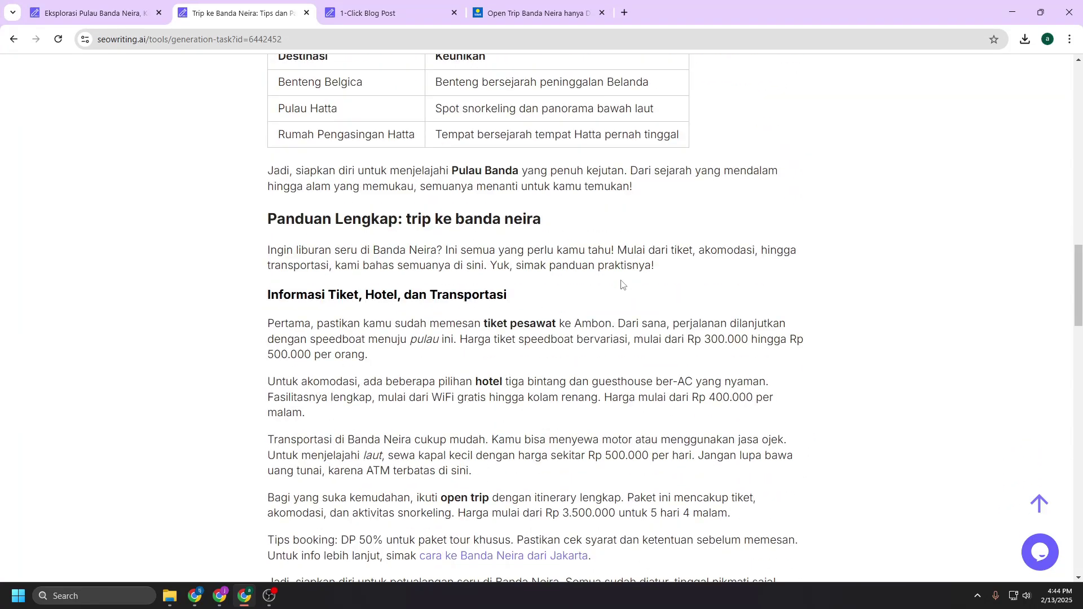
scroll(622, 285, "down", 20)
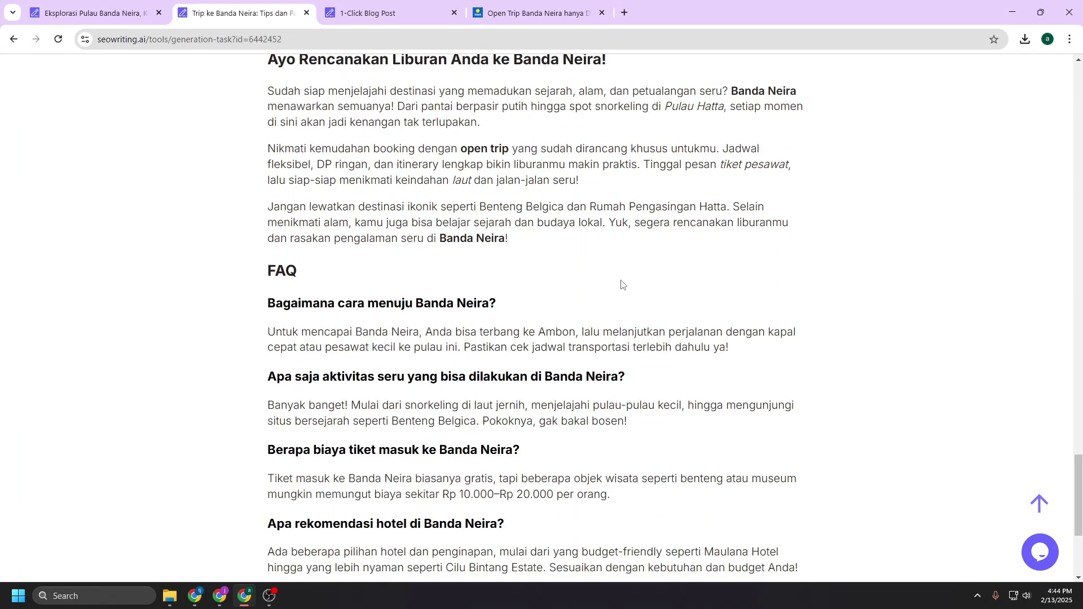
scroll(621, 284, "down", 4)
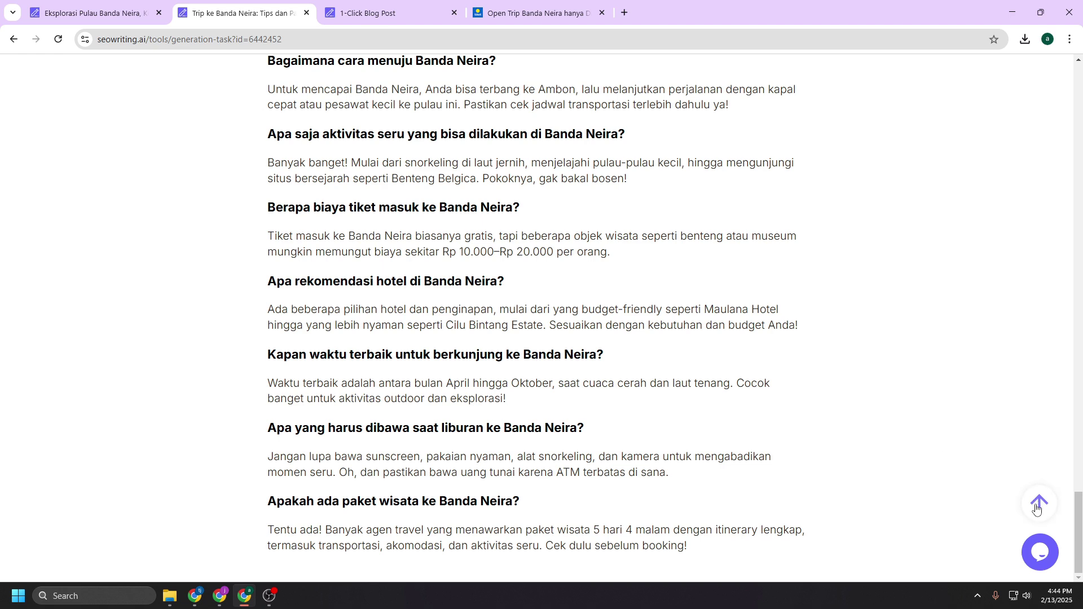
left_click(1038, 504)
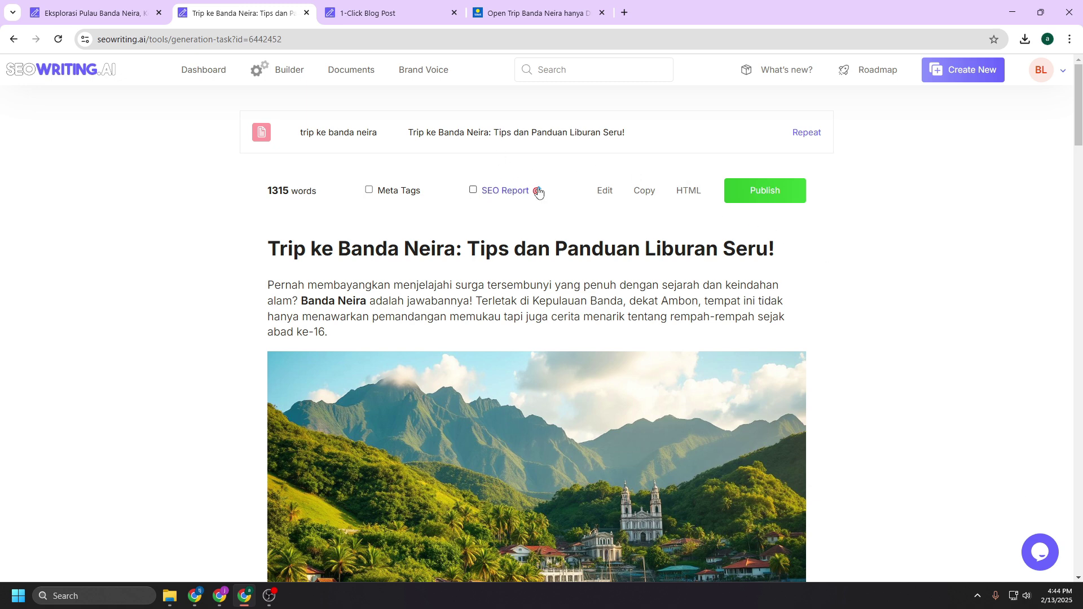
Step: Display the article's SEO Report and examine its input data and extracted TOP 10 SERP data, collapsing and re-expanding the SERP list
left_click(473, 191)
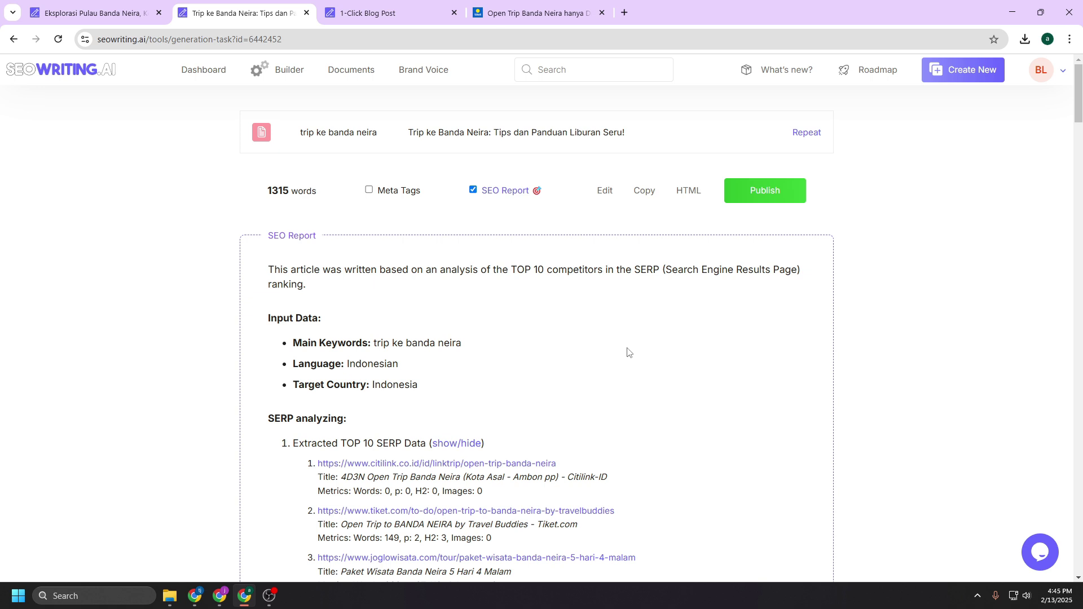
scroll(621, 353, "down", 1)
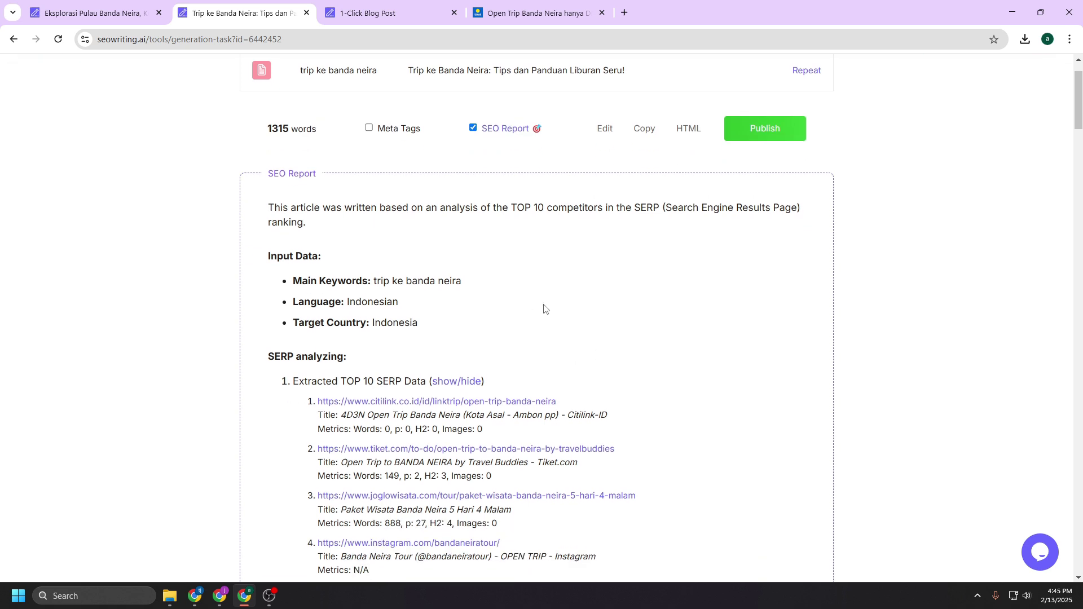
scroll(522, 309, "down", 2)
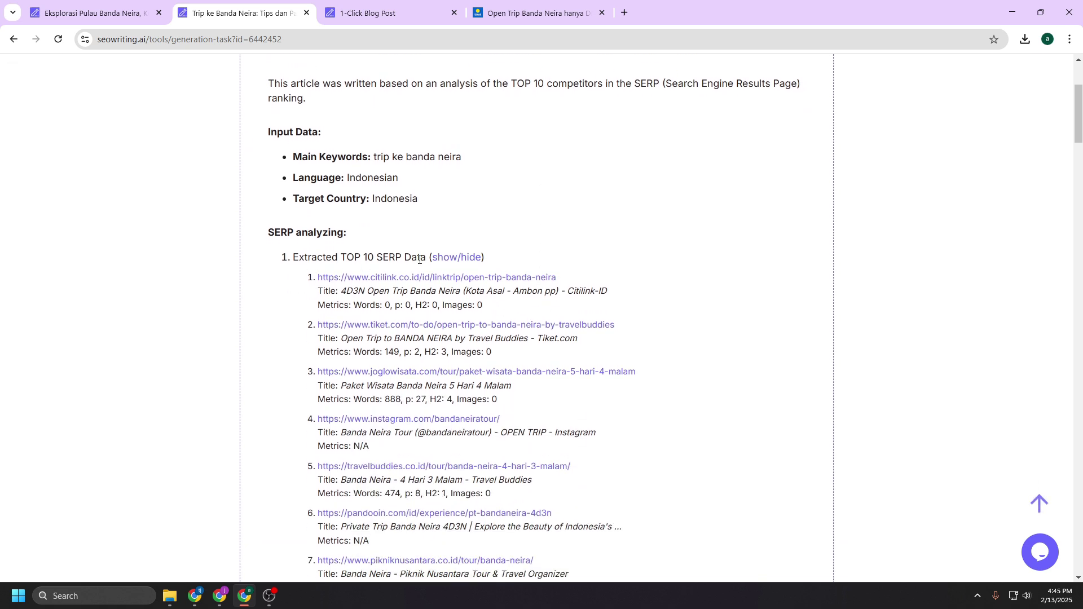
left_click(466, 259)
left_click(442, 259)
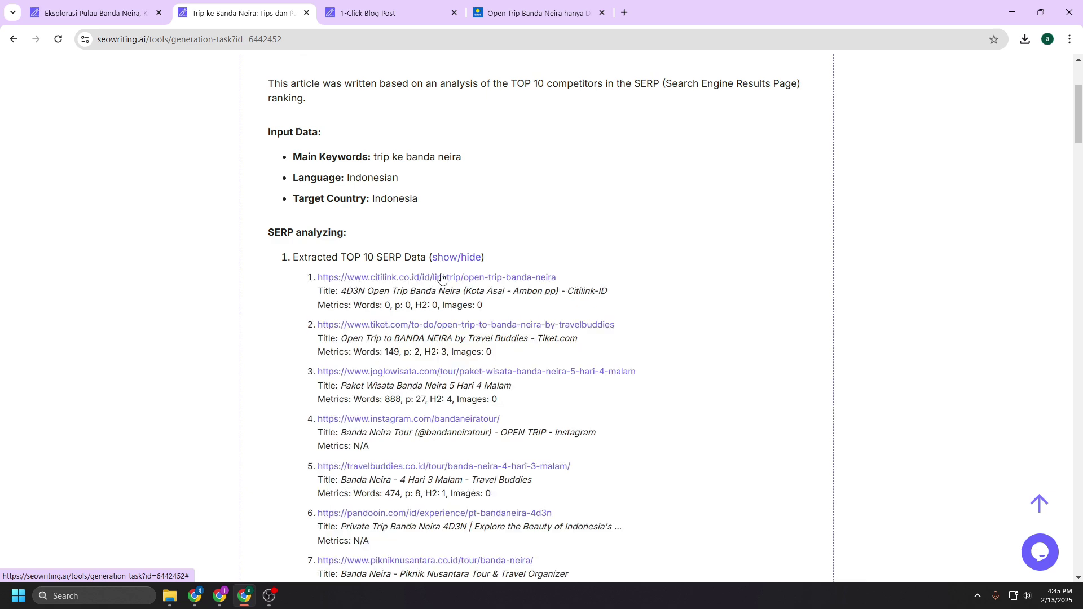